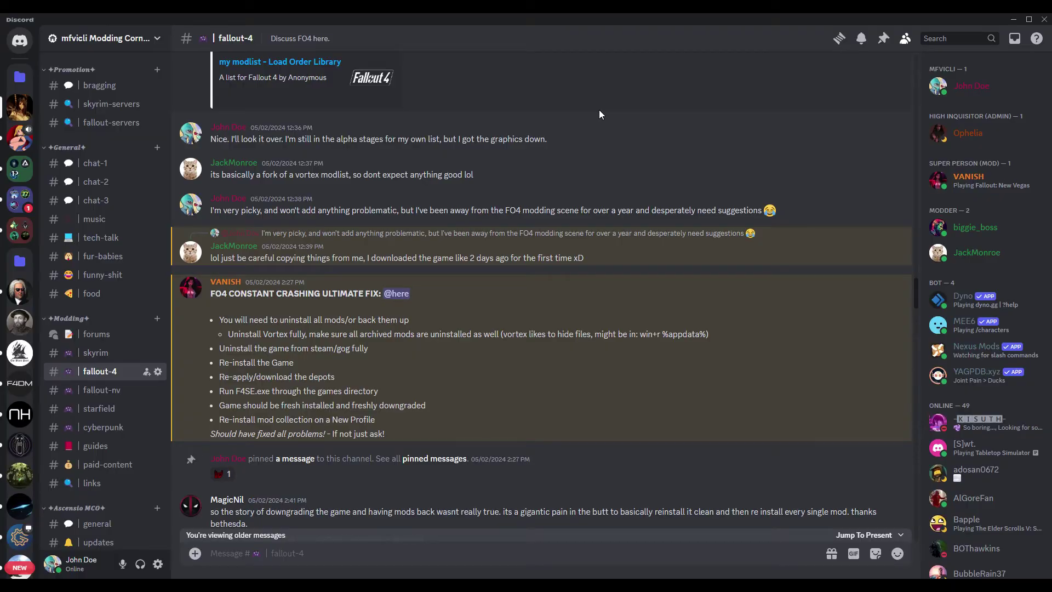
Scroll the #fallout-4 channel down to the FO4 CONSTANT CRASHING ULTIMATE FIX guide
scroll(713, 239, down, 10)
scroll(725, 321, down, 6)
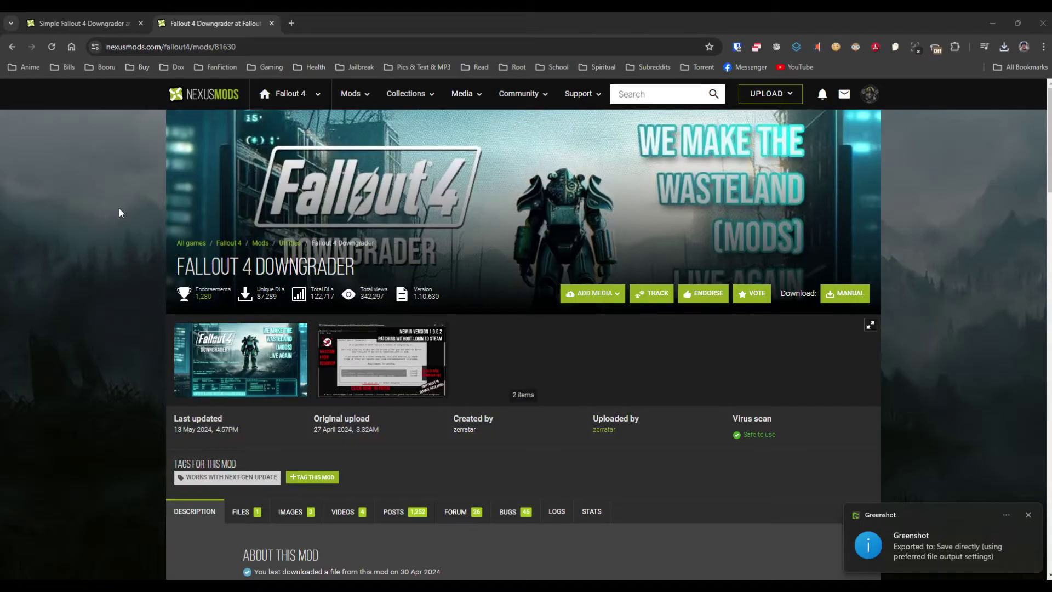
Switch Chrome tabs to the 'Remove the Fallout 4 Update in Under 10 seconds' YouTube video
key(ctrl+shift+Tab)
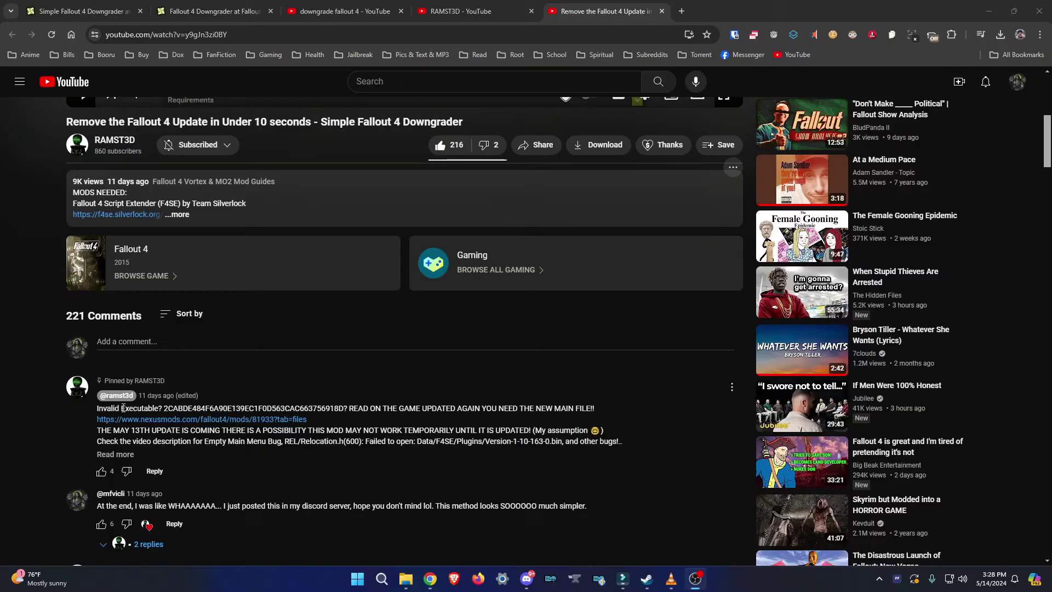
Scroll down through the Simple Fallout 4 Downgrader video's comment threads
scroll(41, 228, down, 3)
scroll(40, 225, down, 15)
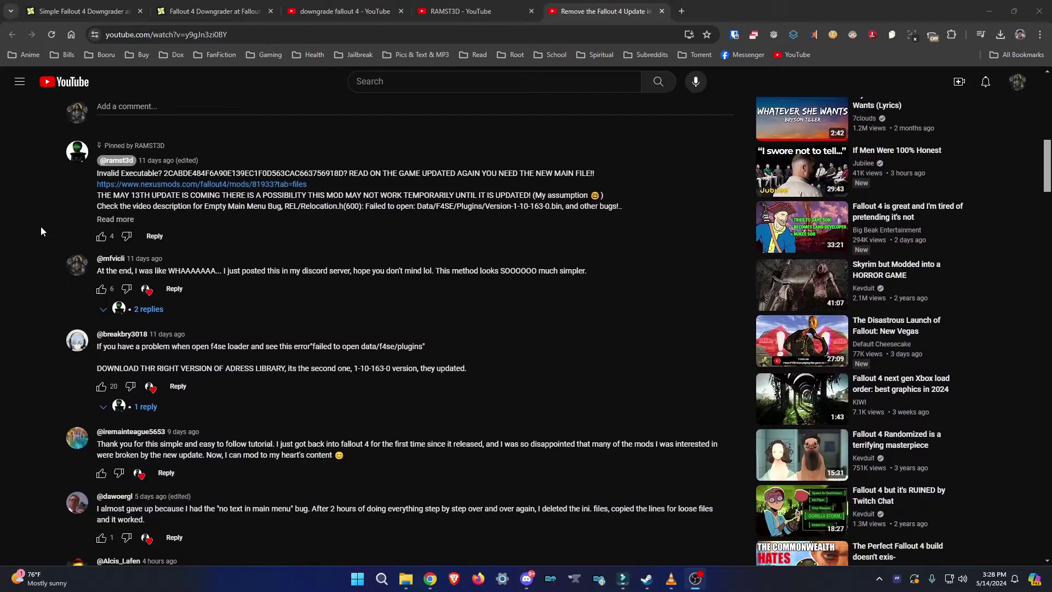
scroll(29, 249, down, 7)
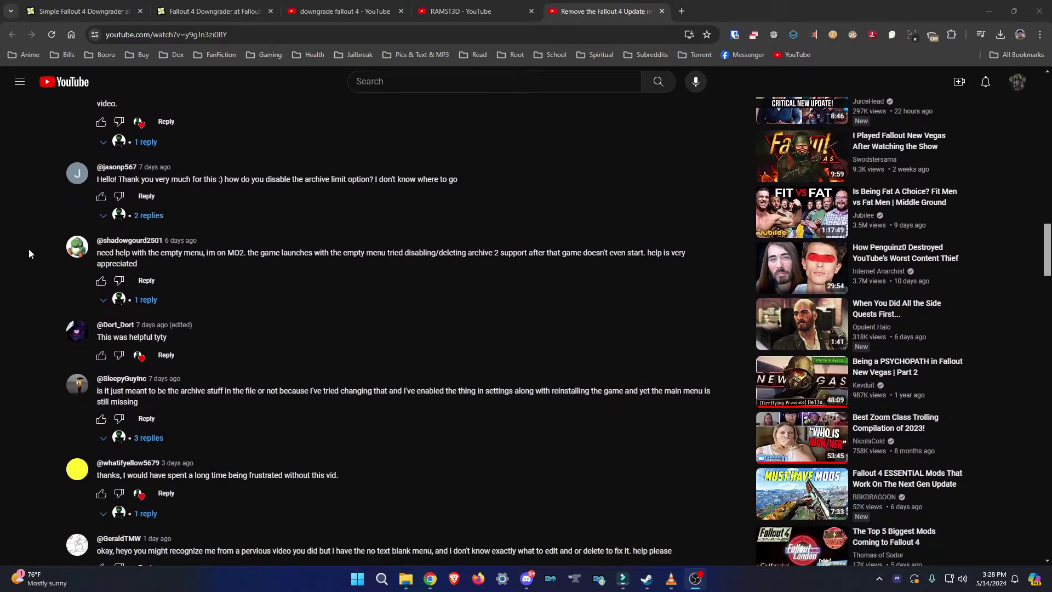
scroll(29, 248, down, 5)
scroll(28, 248, down, 5)
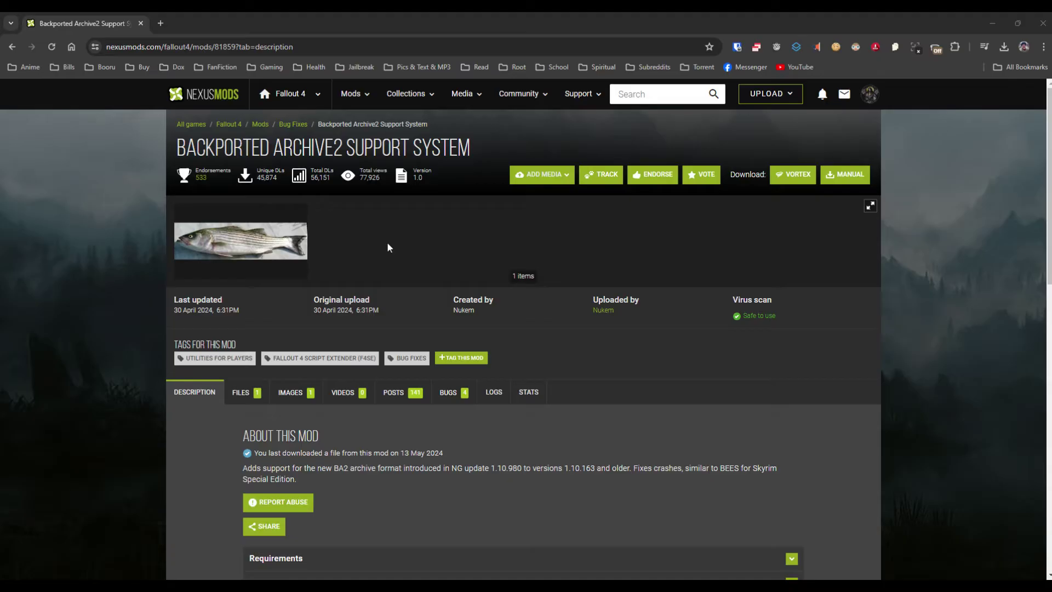
Scroll the Backported Archive2 Support System description down to its Requirements
scroll(447, 381, down, 10)
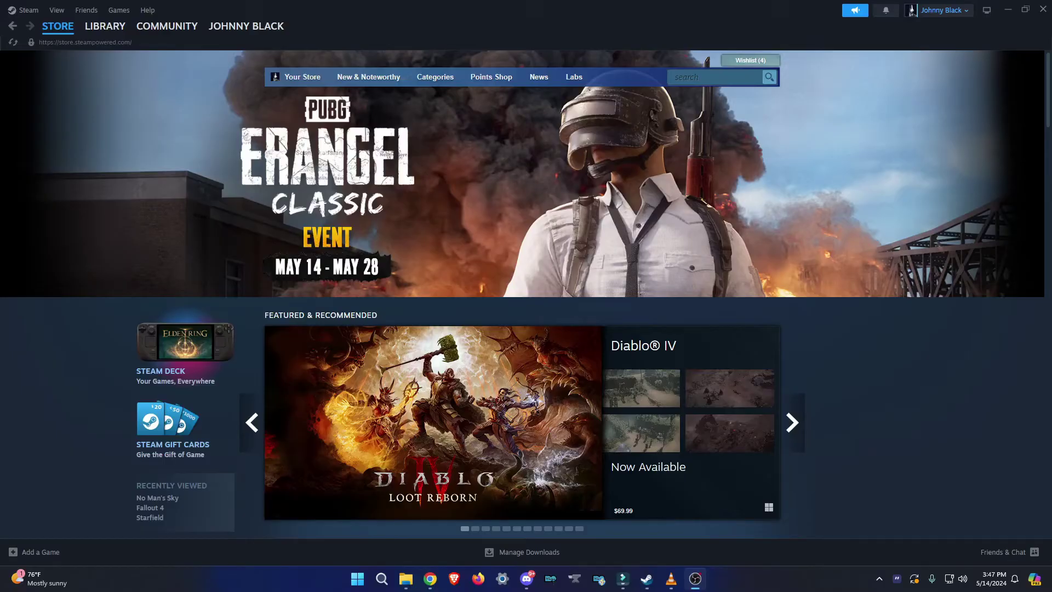
click(105, 28)
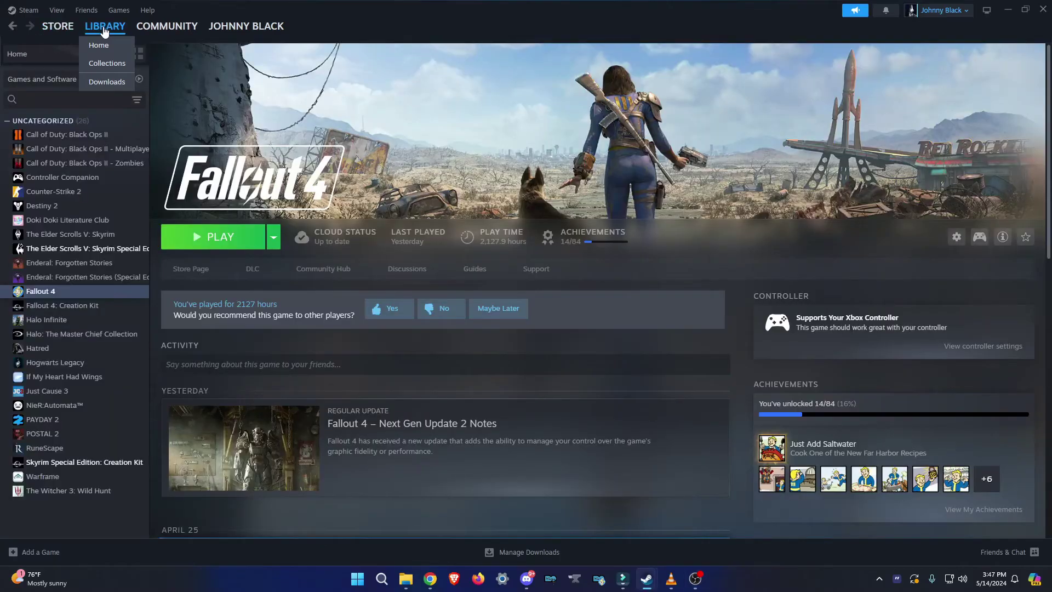
right_click(48, 291)
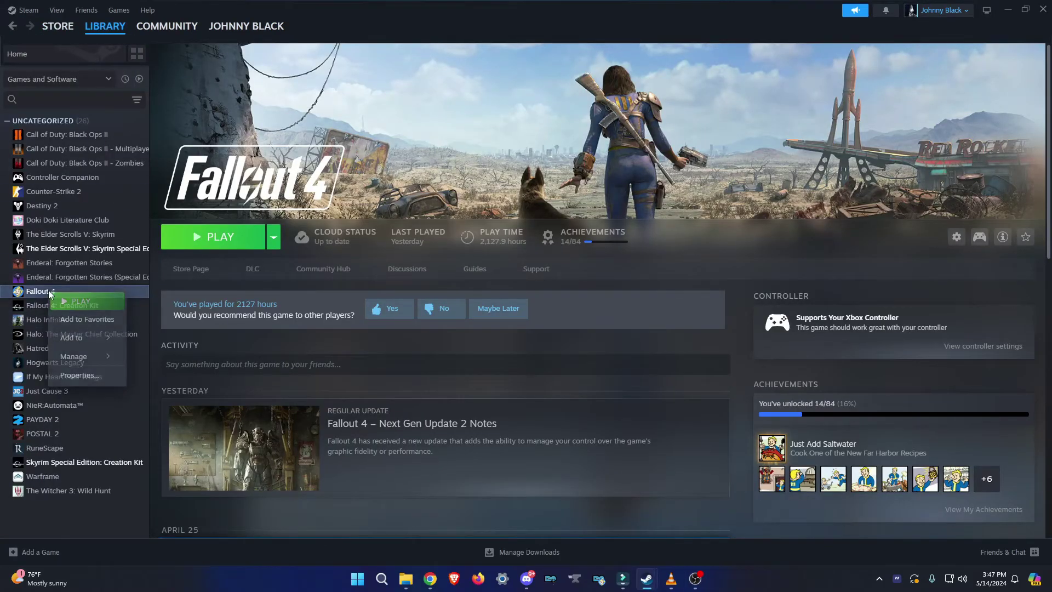
click(80, 375)
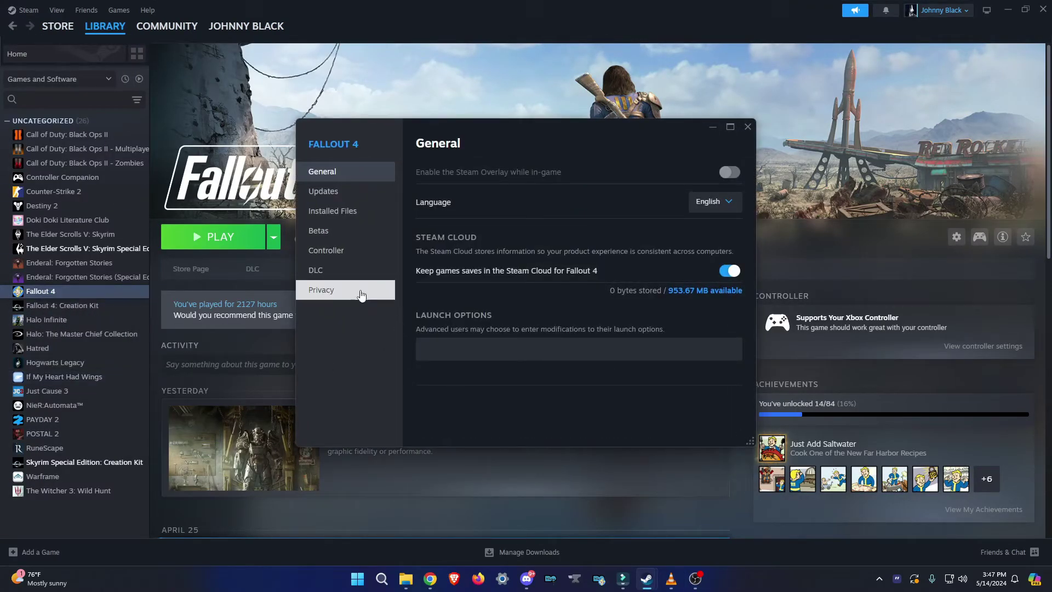
click(341, 279)
drag(548, 131, 504, 163)
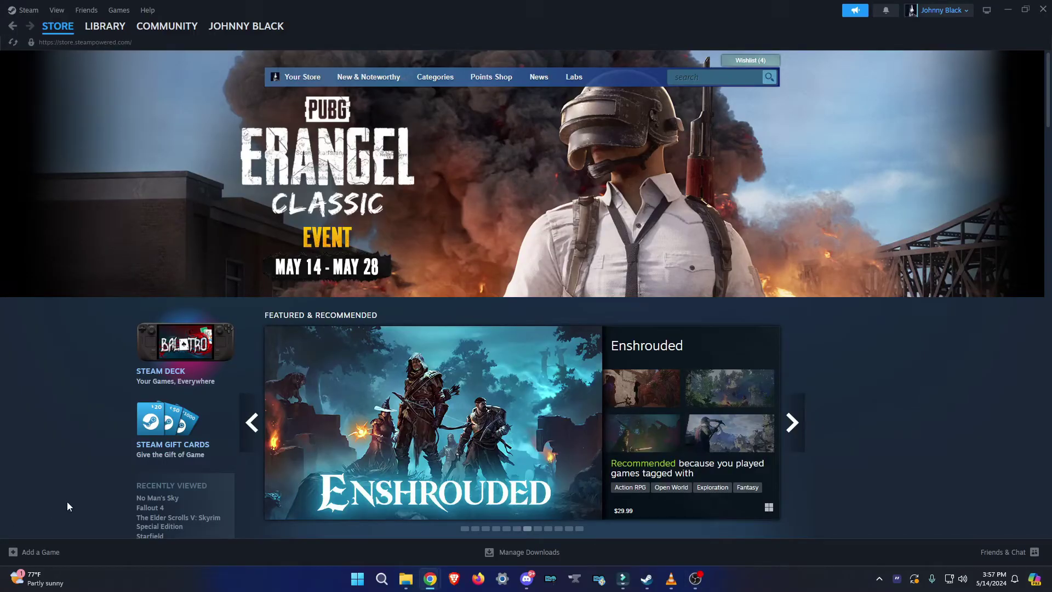
Open Fallout 4's installed game folder from the Steam library and move the window aside
click(110, 33)
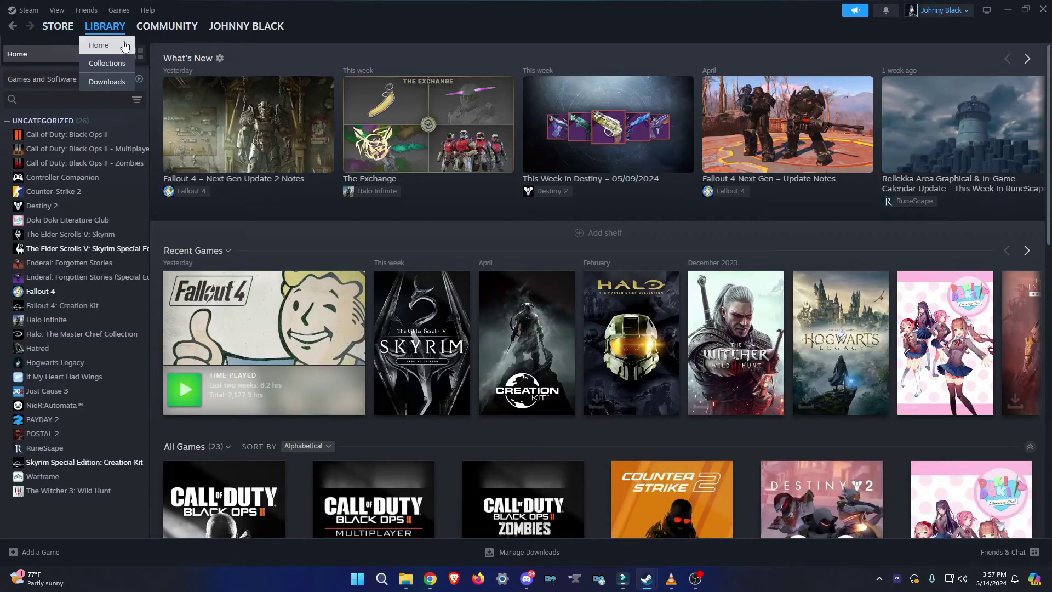
right_click(49, 292)
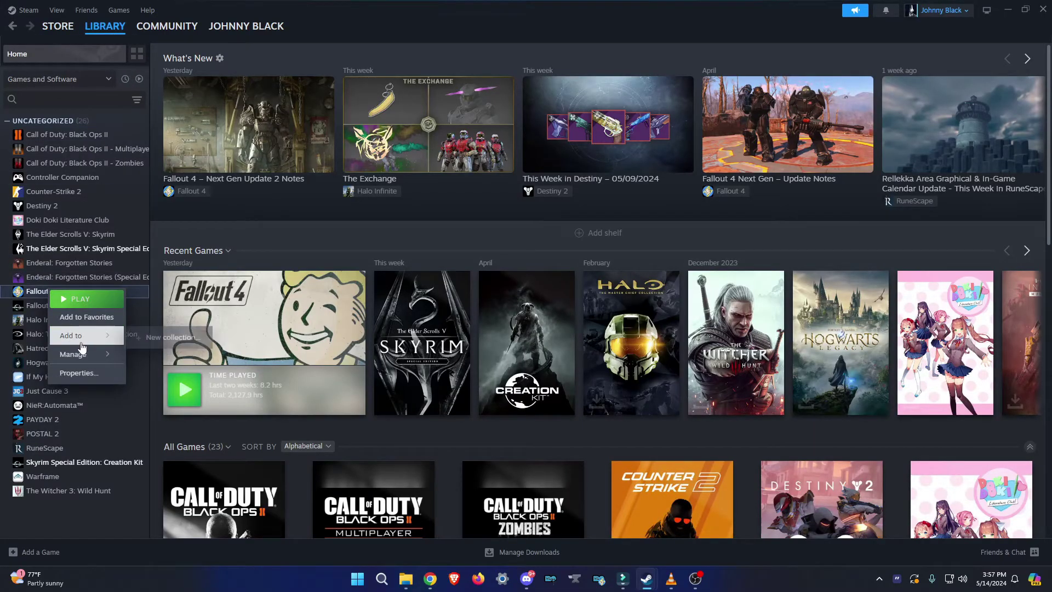
mouse_move(85, 356)
click(160, 374)
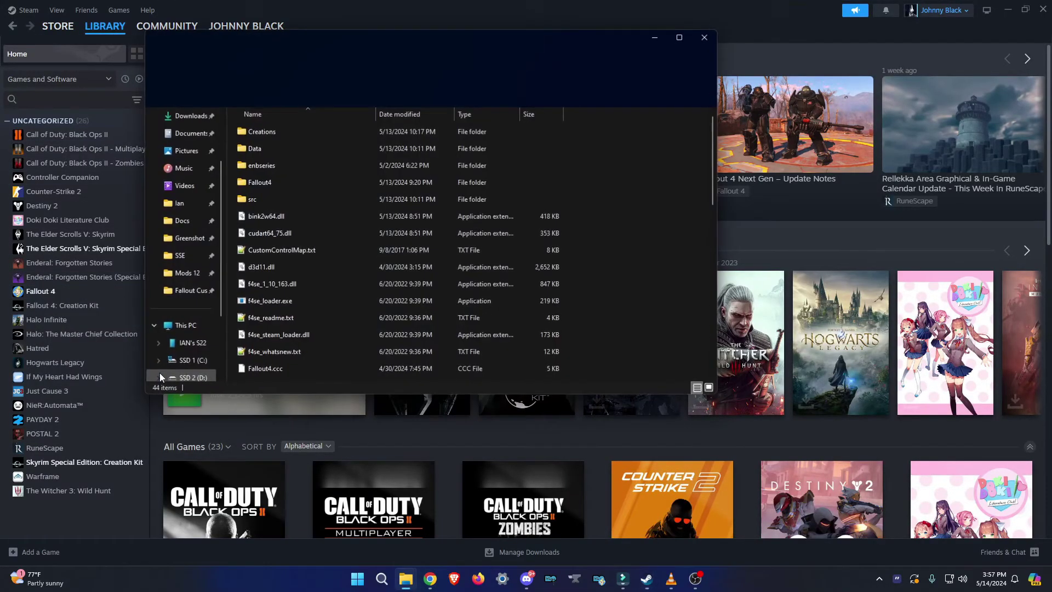
drag(377, 36, 475, 128)
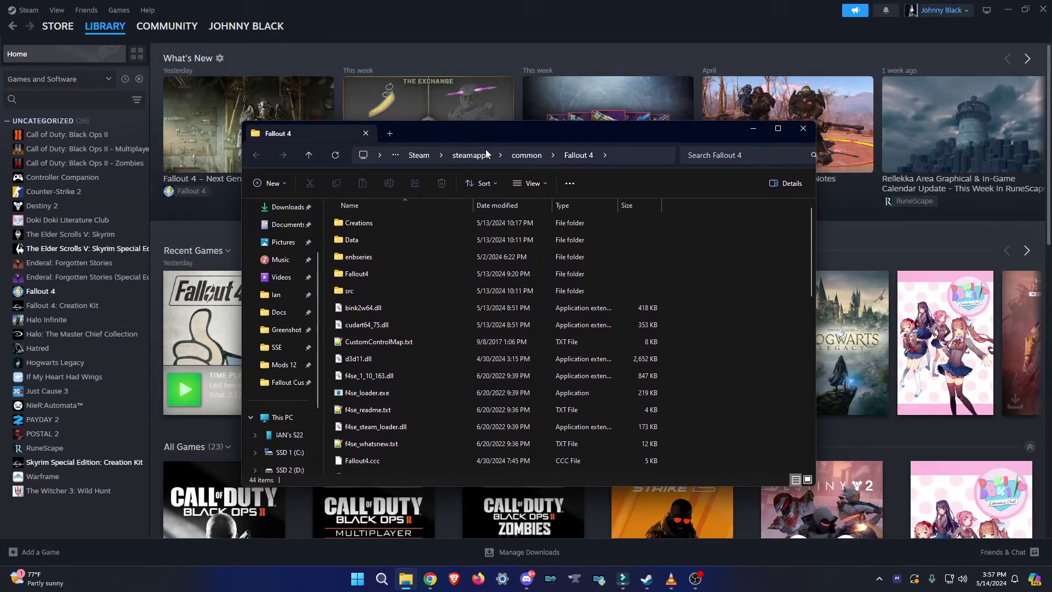
Uninstall Fallout 4 through its Manage menu and confirm the removal
click(409, 20)
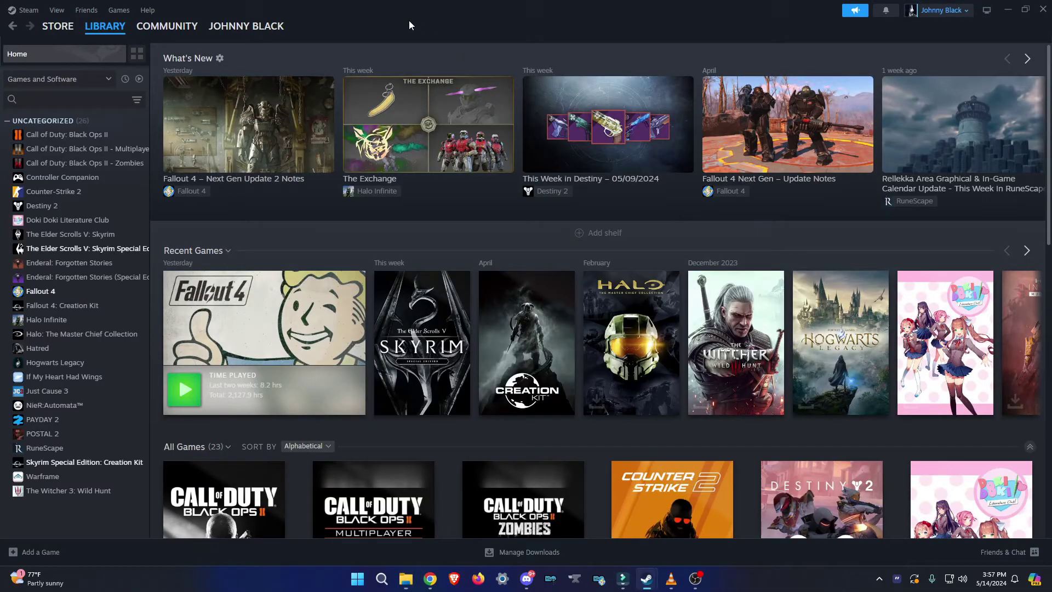
right_click(75, 292)
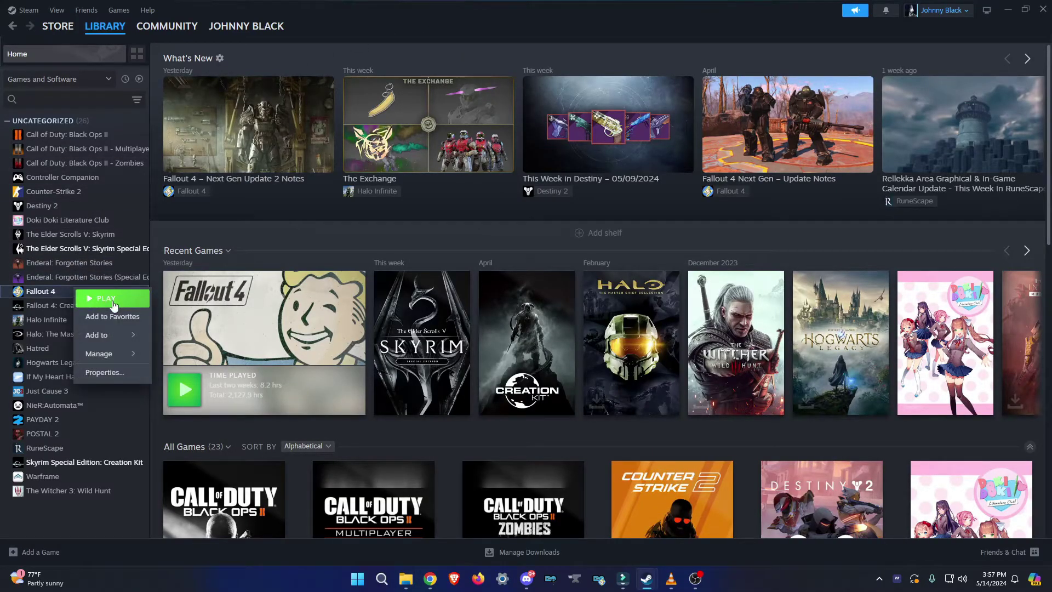
mouse_move(104, 353)
click(193, 430)
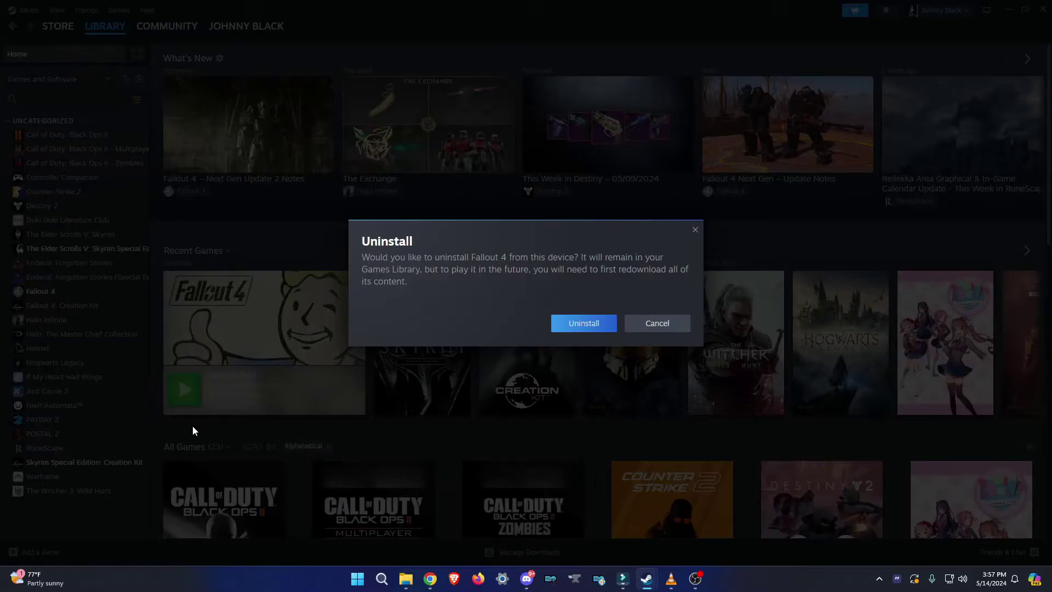
click(569, 326)
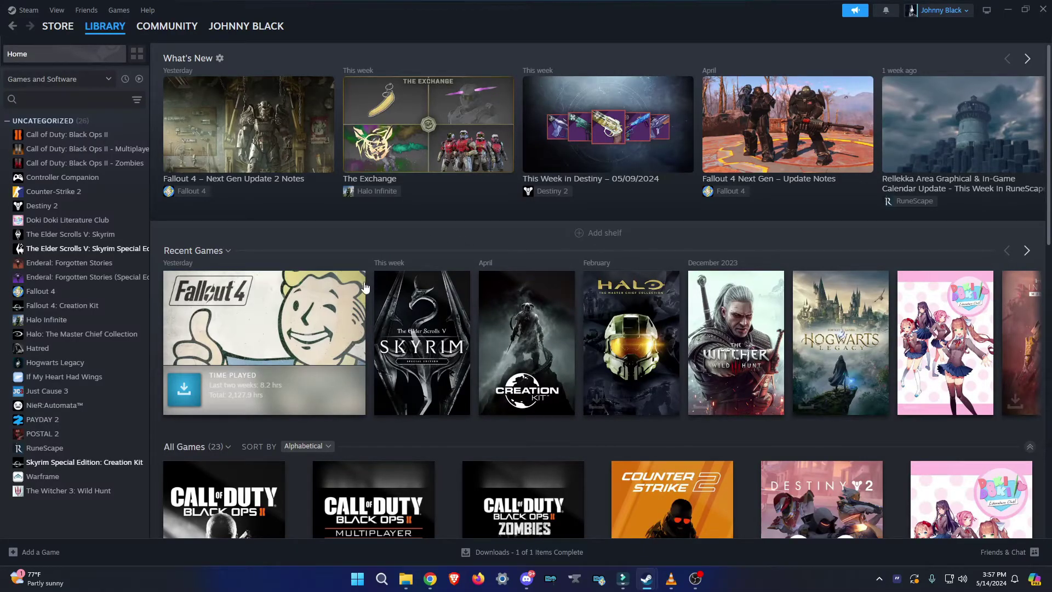
Review the leftover Fallout 4 folder contents, then go up to Steam's common folder
mouse_move(406, 585)
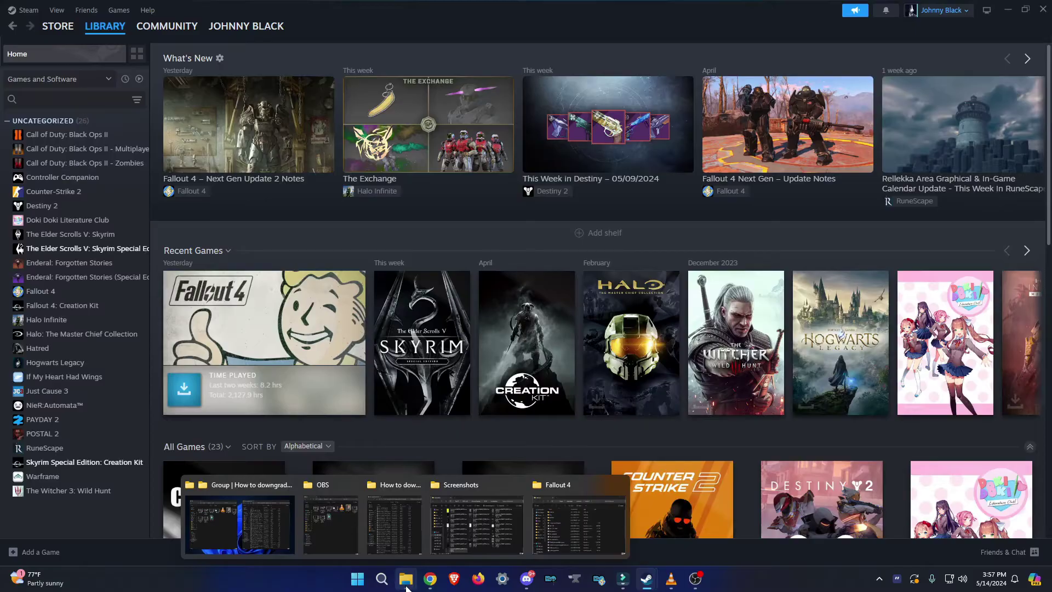
click(582, 532)
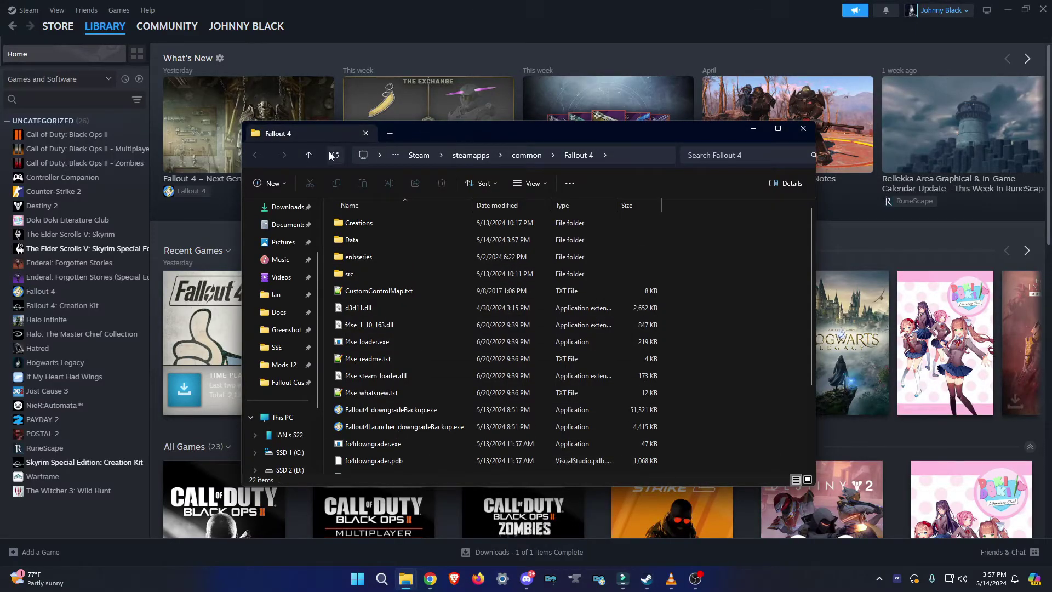
scroll(704, 317, down, 3)
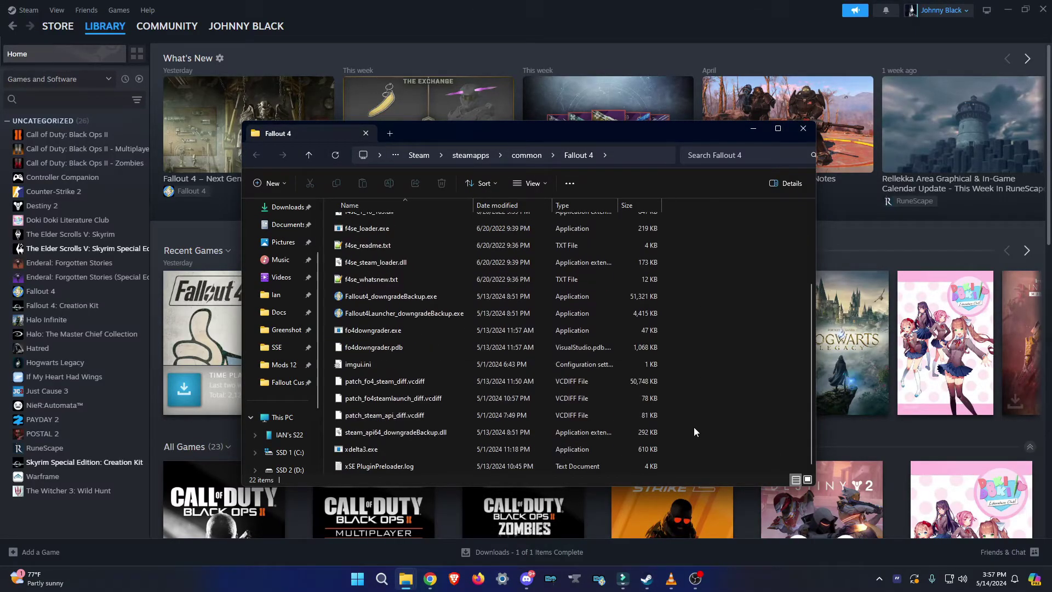
scroll(695, 422, up, 5)
click(525, 155)
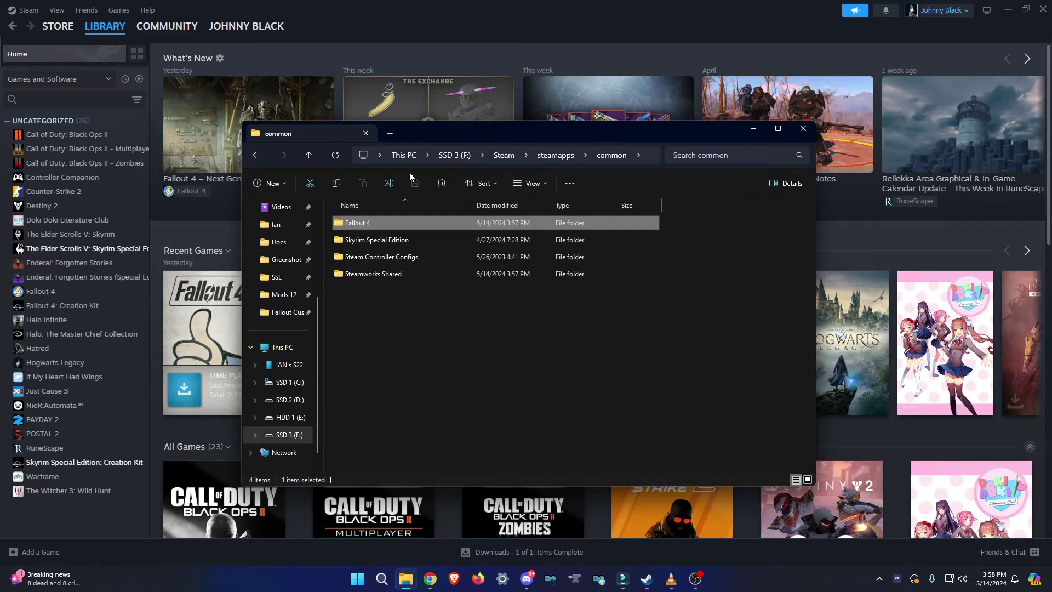
mouse_move(357, 226)
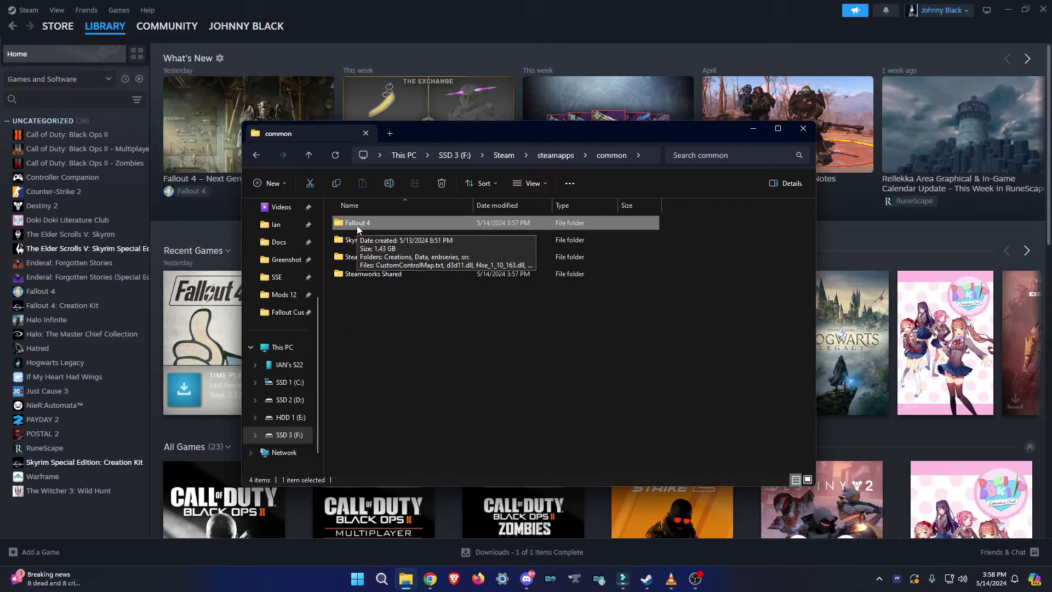
Start Backup game files from Skyrim Special Edition's Installed Files properties
click(411, 324)
click(38, 291)
right_click(52, 250)
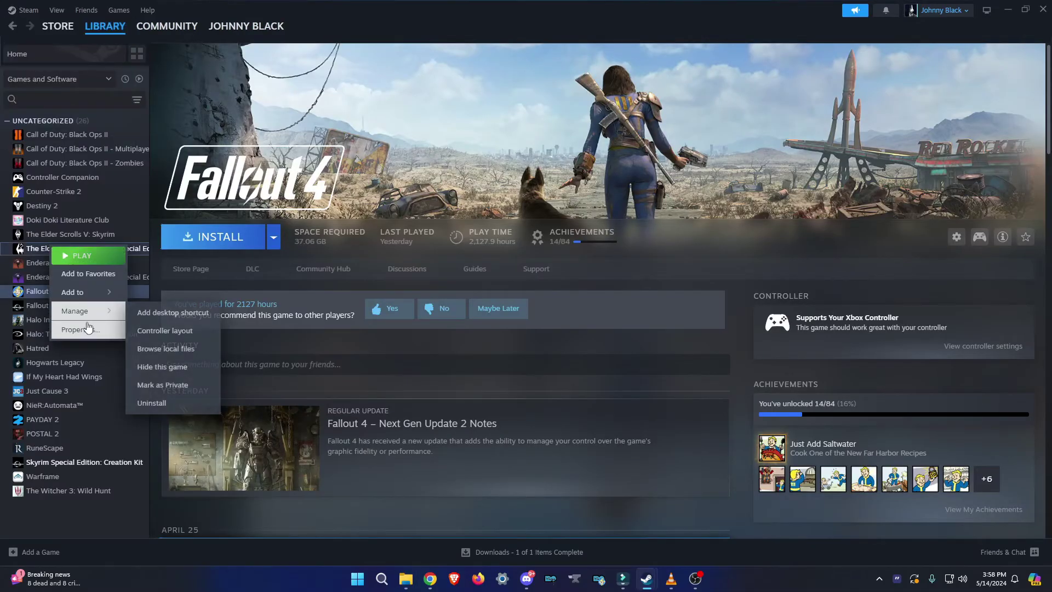
click(89, 330)
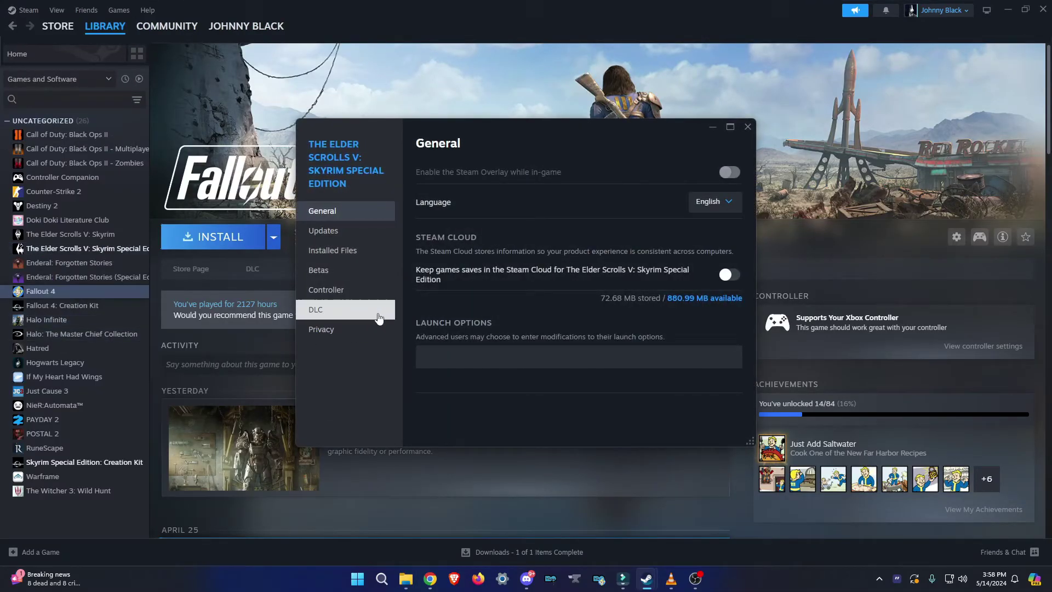
click(330, 256)
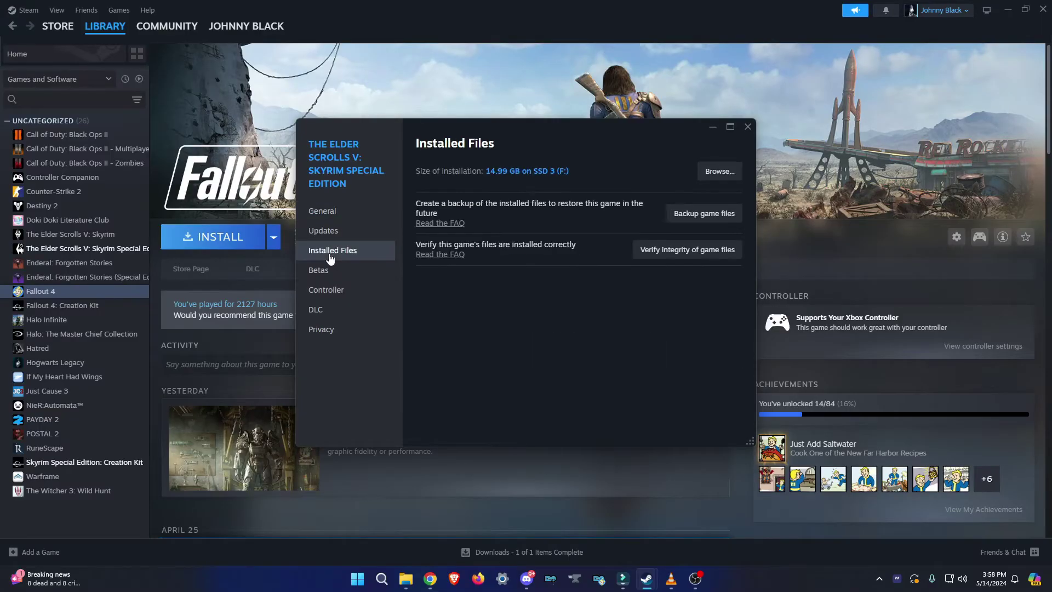
click(701, 214)
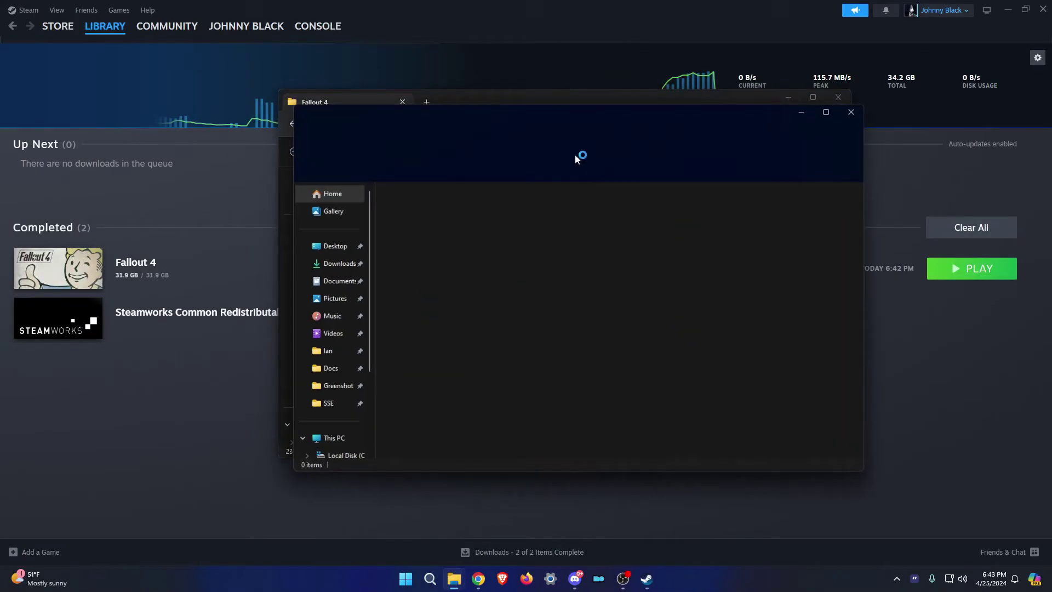
Snap the Explorer windows side by side and open the Fallout 4 folder path in the left one
key(super+Right)
click(128, 98)
key(ctrl+c)
click(247, 34)
key(ctrl+v)
key(Return)
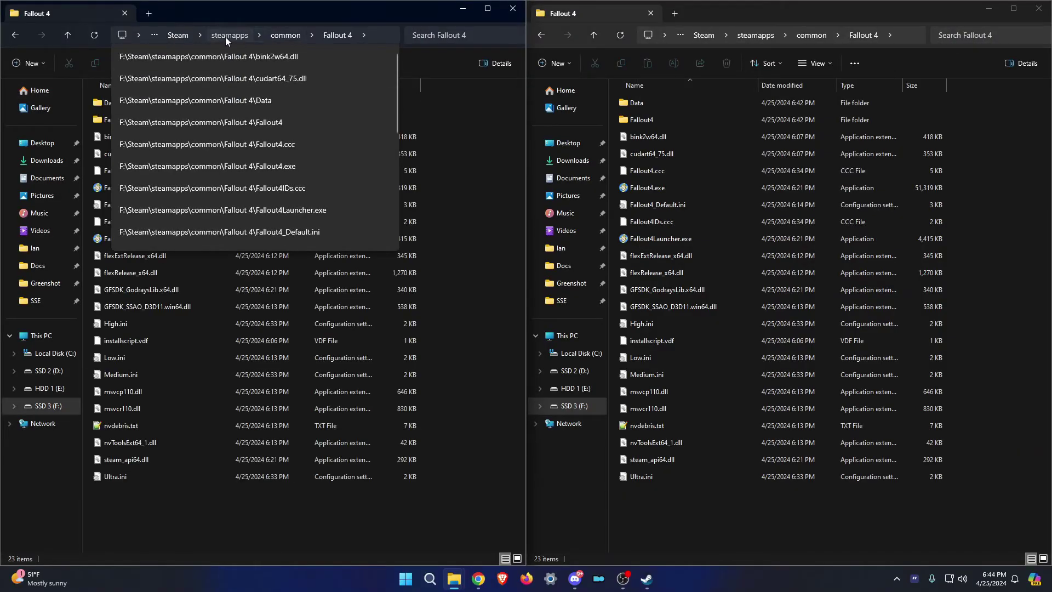
click(237, 34)
Copy depot_377161's Data folder and installscript.vdf into the Fallout 4 game folder
double_click(142, 120)
double_click(118, 103)
double_click(119, 102)
key(ctrl+a)
key(ctrl+c)
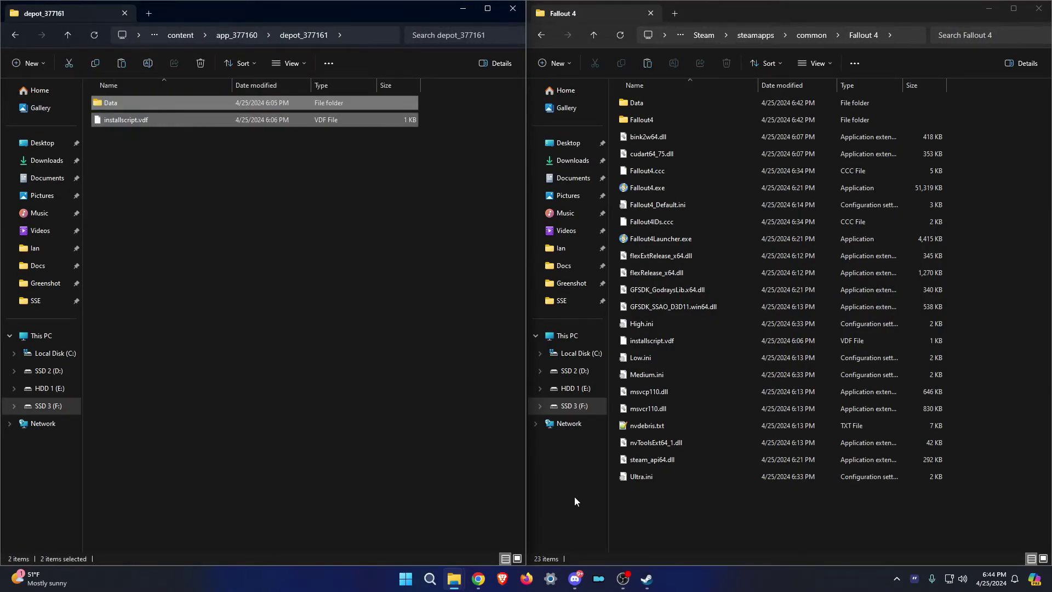
click(576, 498)
key(ctrl+v)
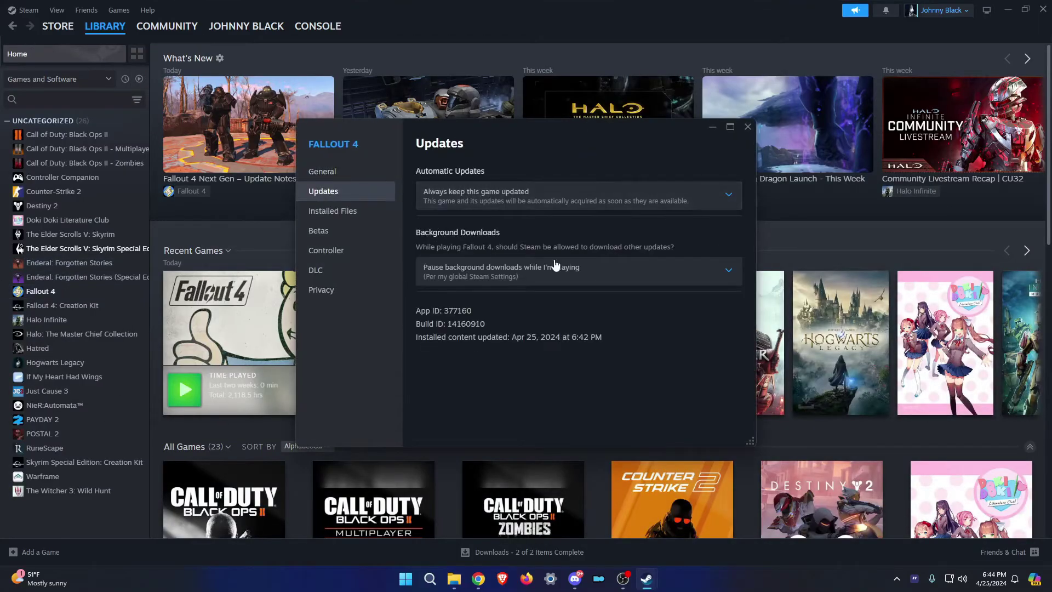
Set Fallout 4's automatic updates to only update when the game is launched
click(576, 196)
click(505, 262)
click(748, 127)
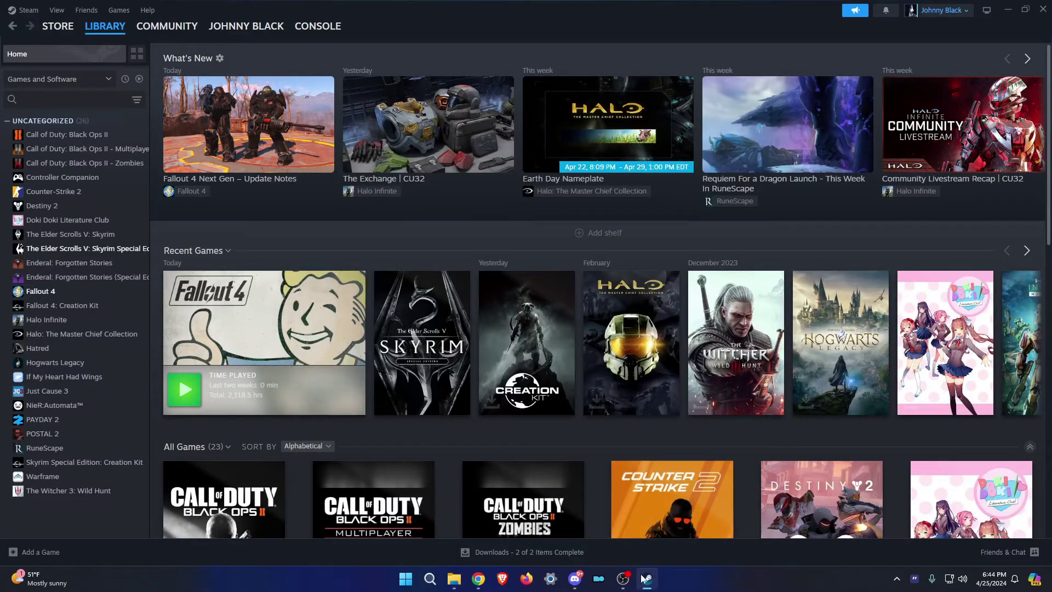
Copy depot_377163's files into the Fallout 4 folder and dismiss the stray save dialog
mouse_move(647, 579)
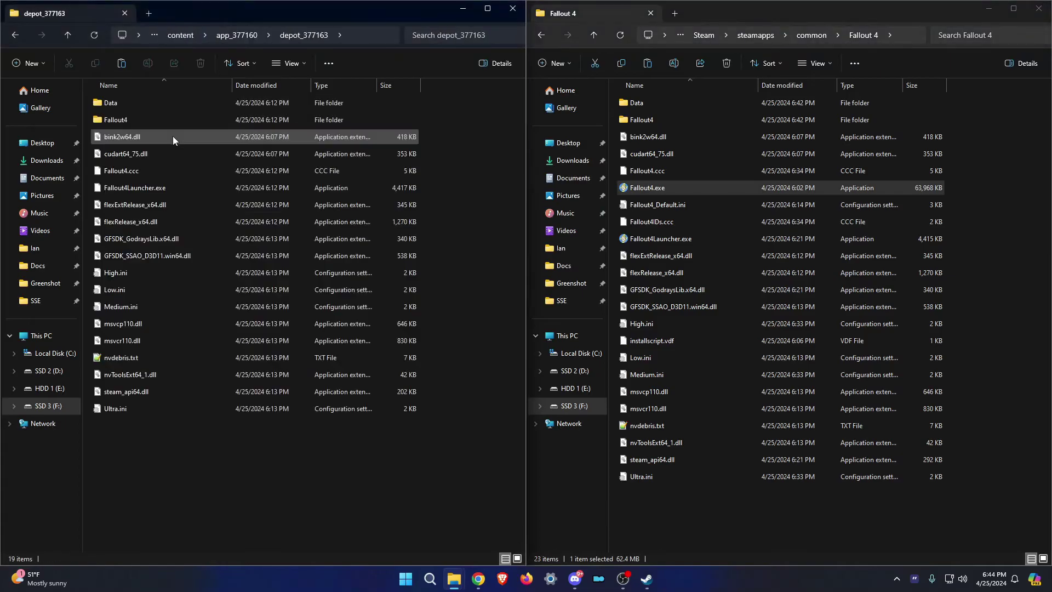
key(ctrl+a)
key(ctrl+c)
click(1020, 212)
key(ctrl+v)
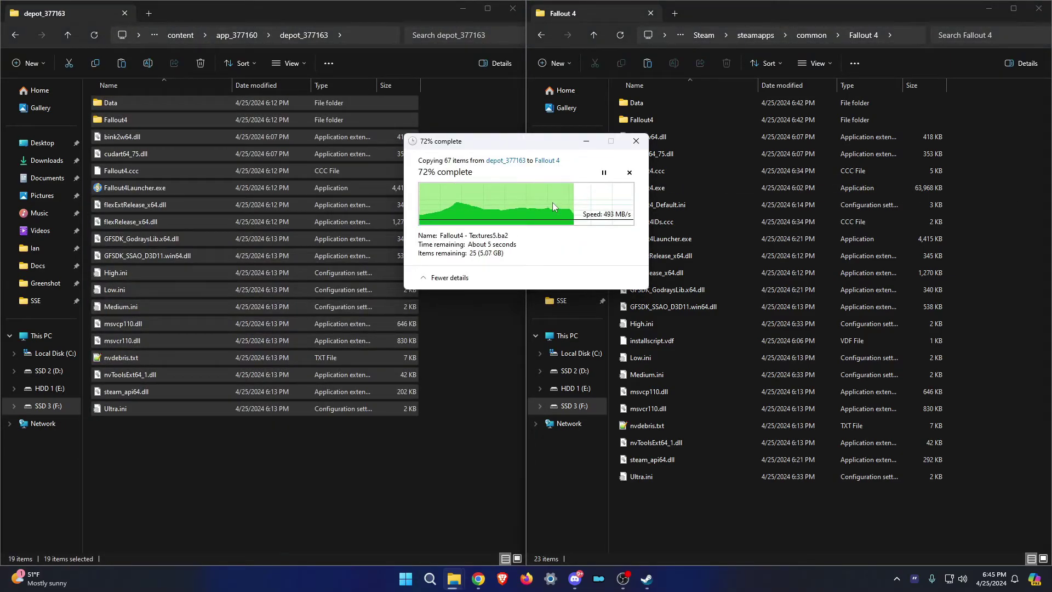
click(479, 579)
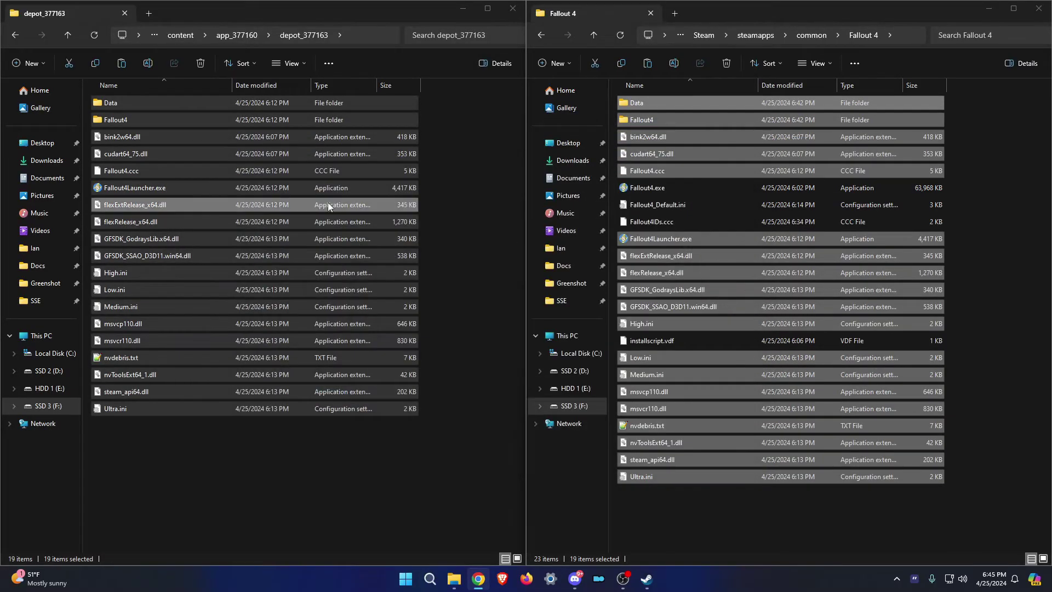
key(alt+Up)
Copy depot_377164's files into Fallout 4, replacing existing files, then open depot_435880
double_click(112, 153)
key(ctrl+a)
key(ctrl+c)
click(997, 209)
key(ctrl+v)
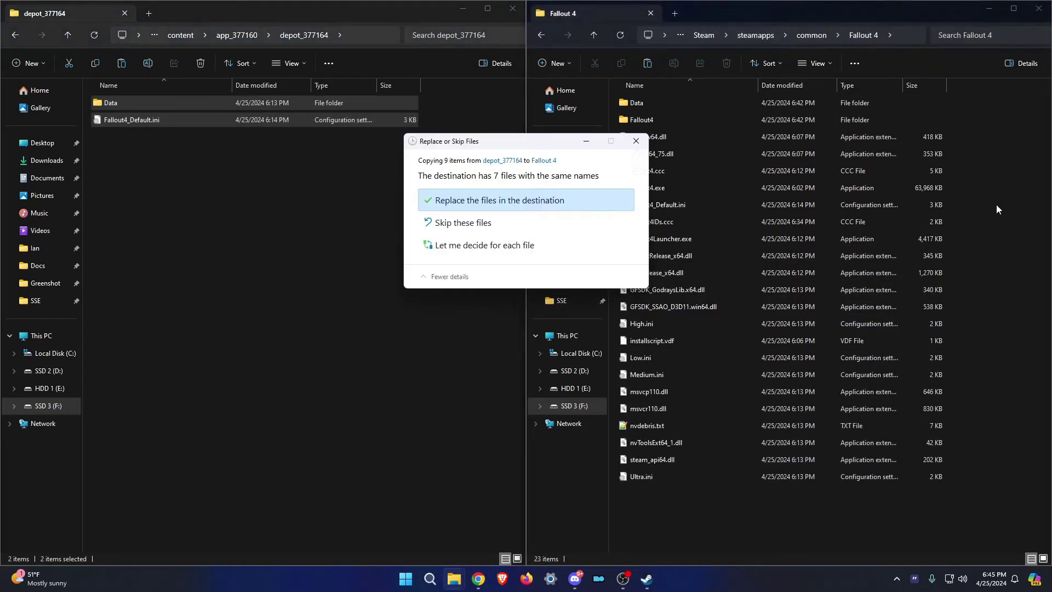
key(Return)
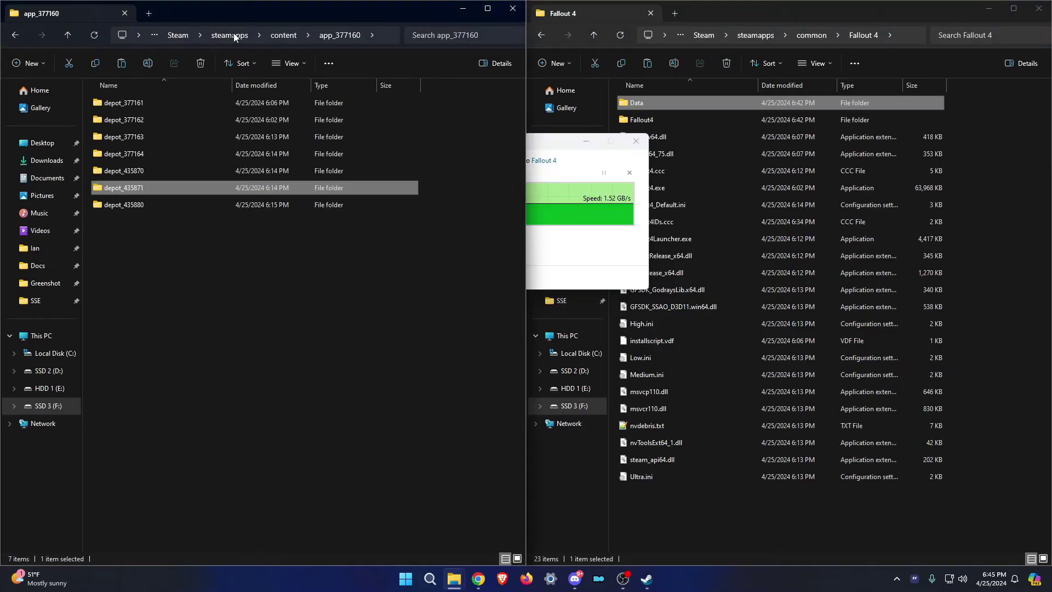
double_click(636, 102)
scroll(774, 285, down, 15)
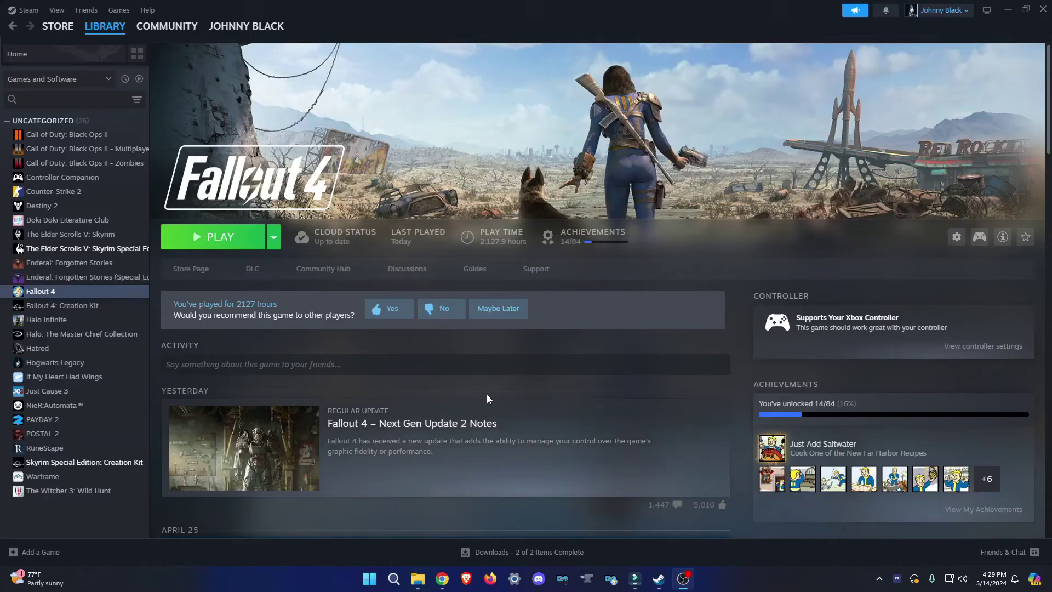
Start a manual download of the Simple Fallout 4 Downgrader main file from the Files tab
mouse_move(443, 585)
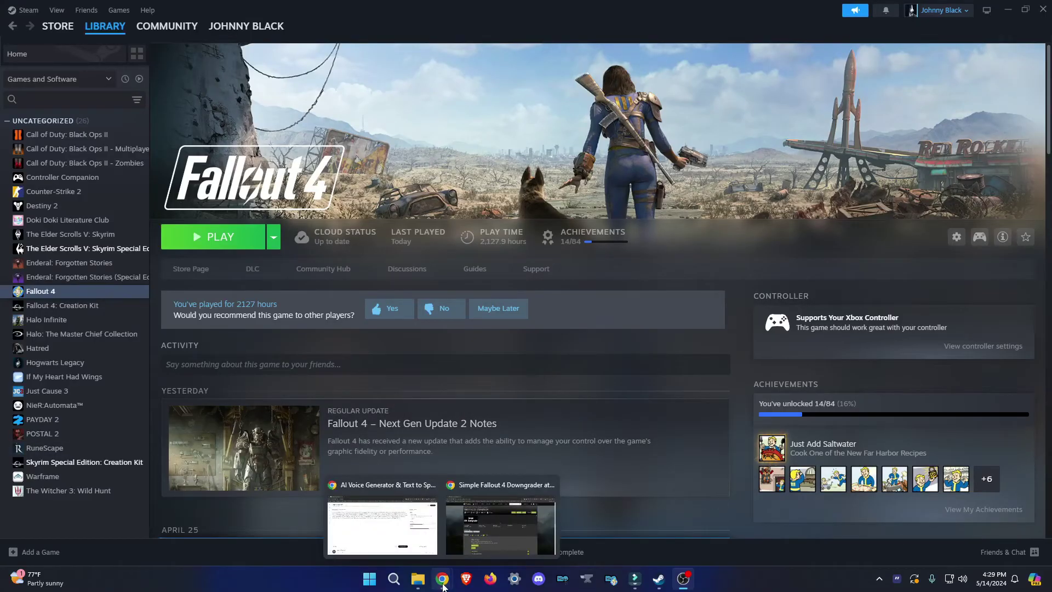
click(493, 521)
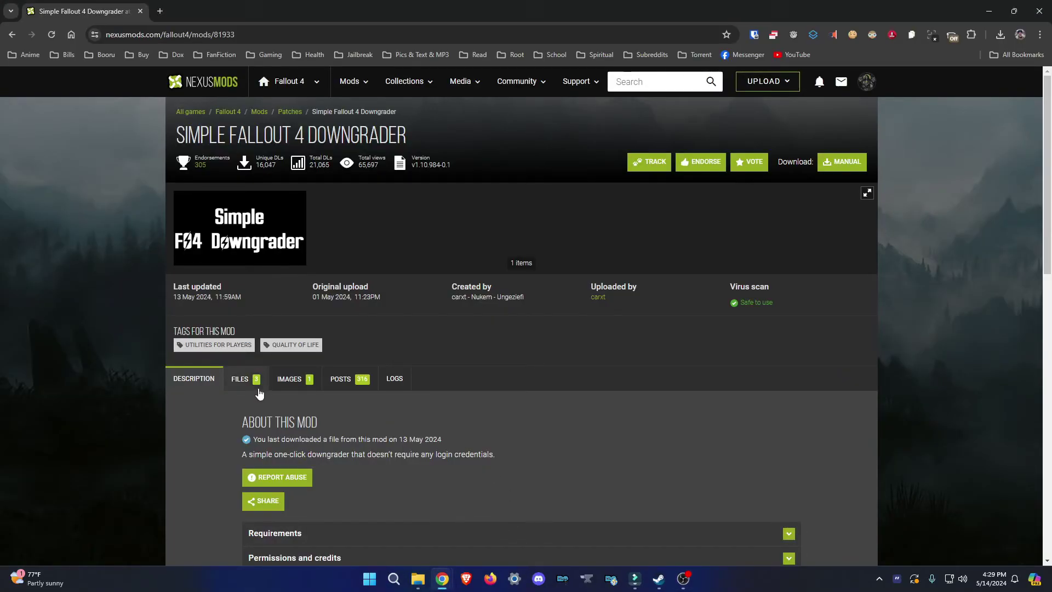
click(241, 378)
scroll(422, 331, down, 4)
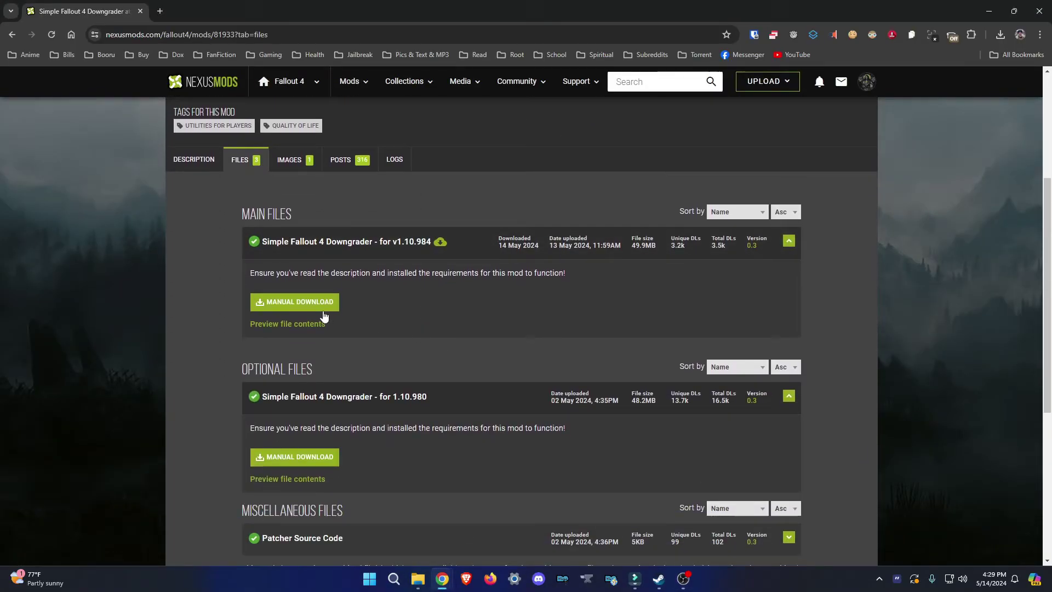
click(284, 305)
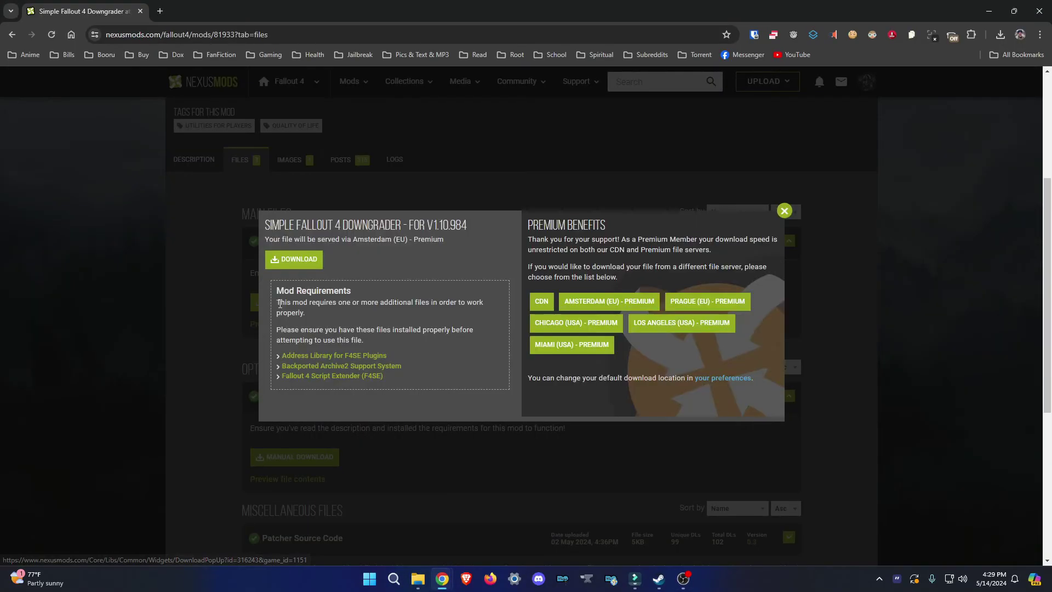
click(292, 259)
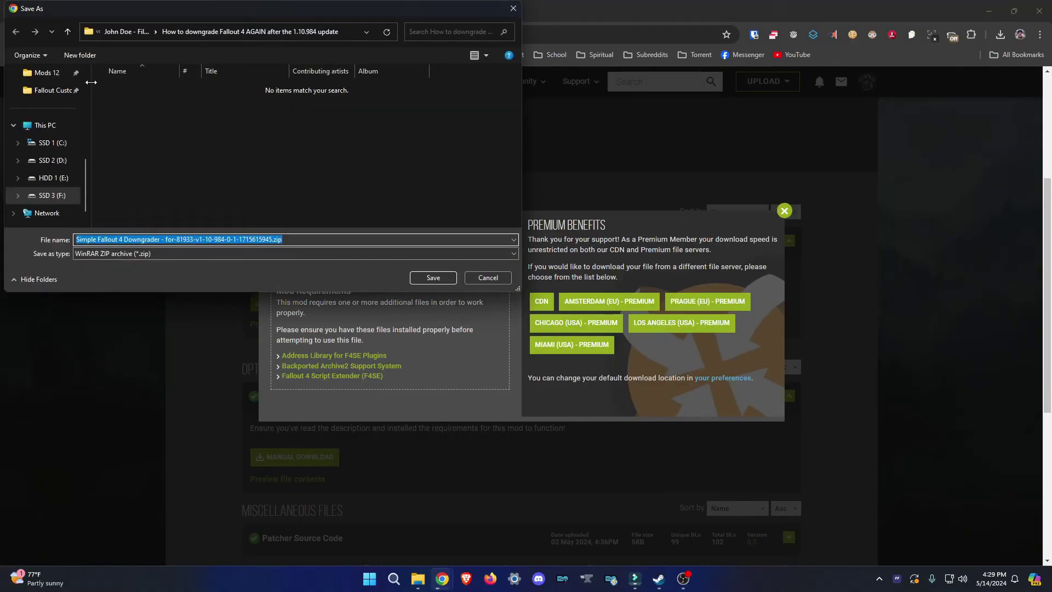
Save the downgrader zip into the Downloads\Compressed folder
scroll(76, 82, up, 5)
click(50, 146)
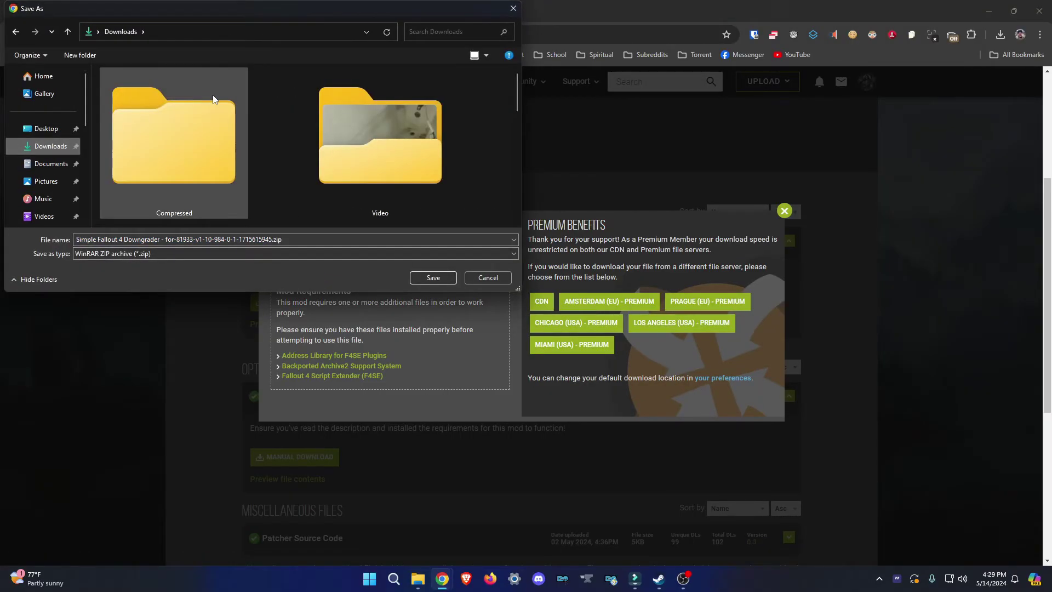
double_click(192, 132)
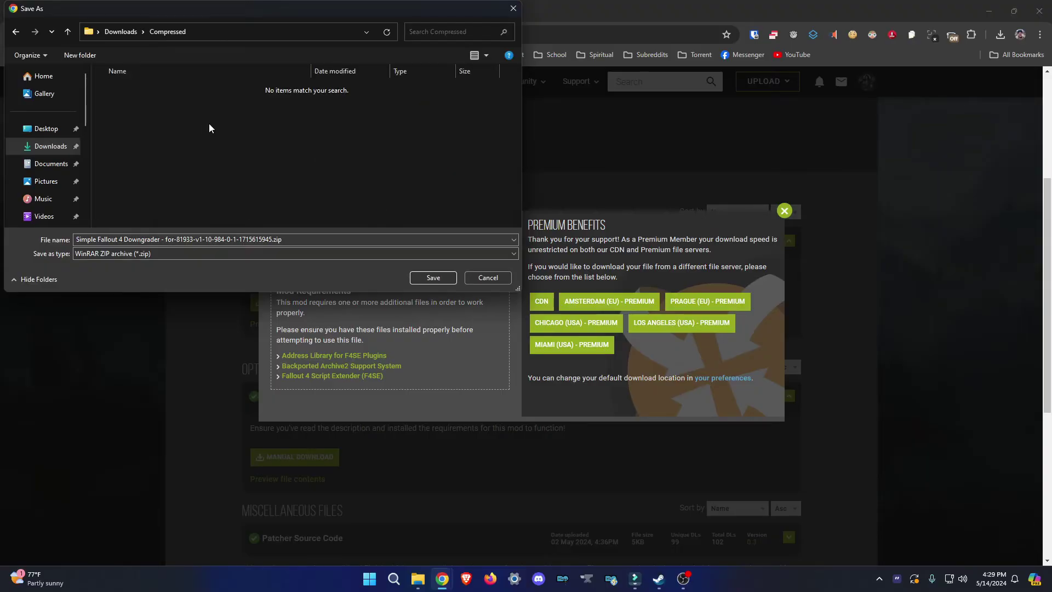
click(447, 277)
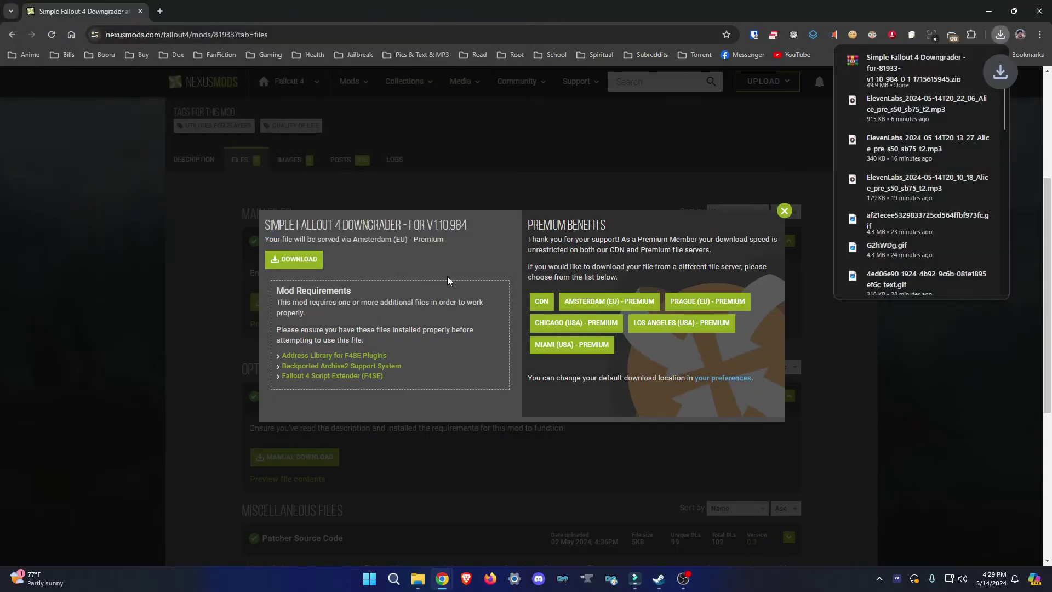
Open the downloaded downgrader zip in WinRAR and browse into its Fallout4Downgrader folder
click(962, 62)
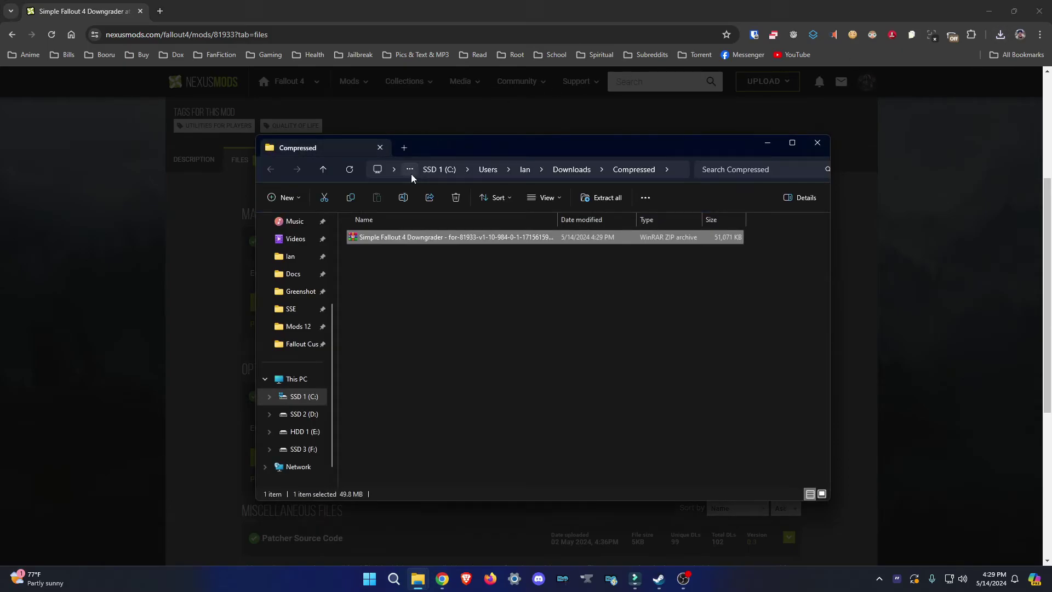
double_click(400, 239)
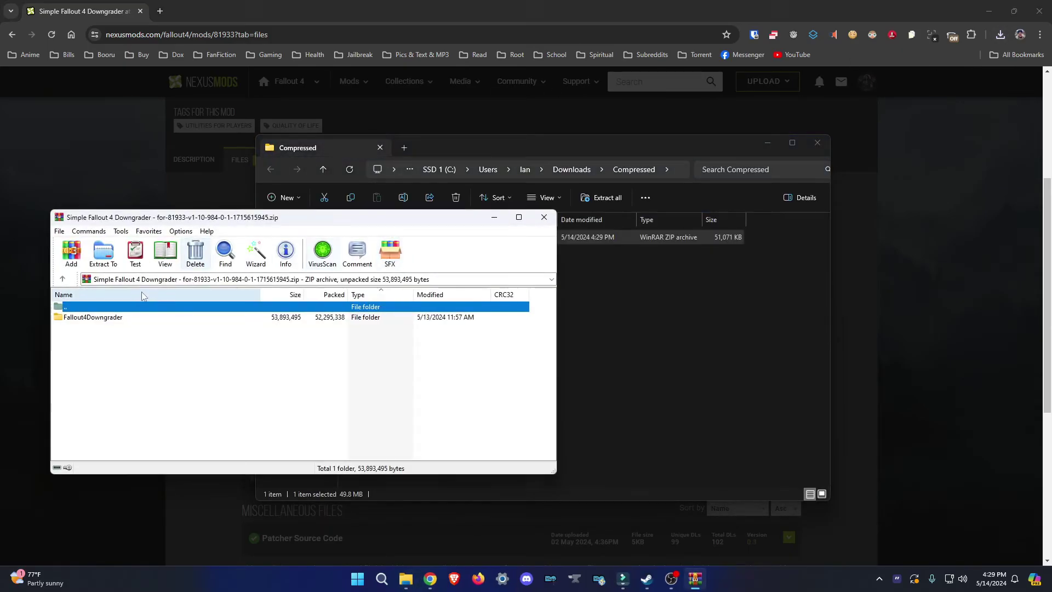
double_click(93, 318)
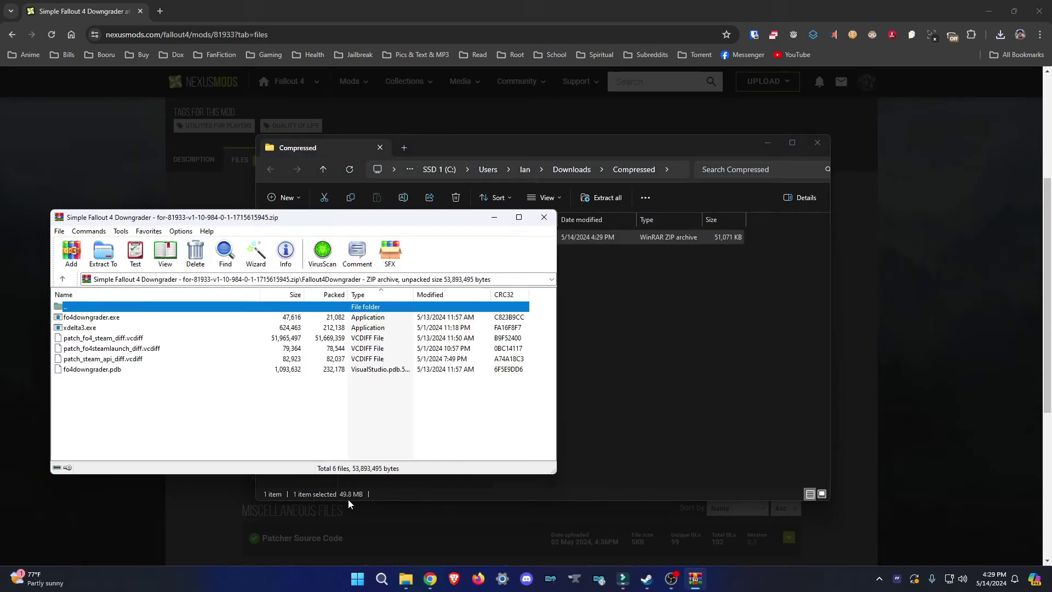
Open Fallout 4's local game folder from the Steam library
click(646, 579)
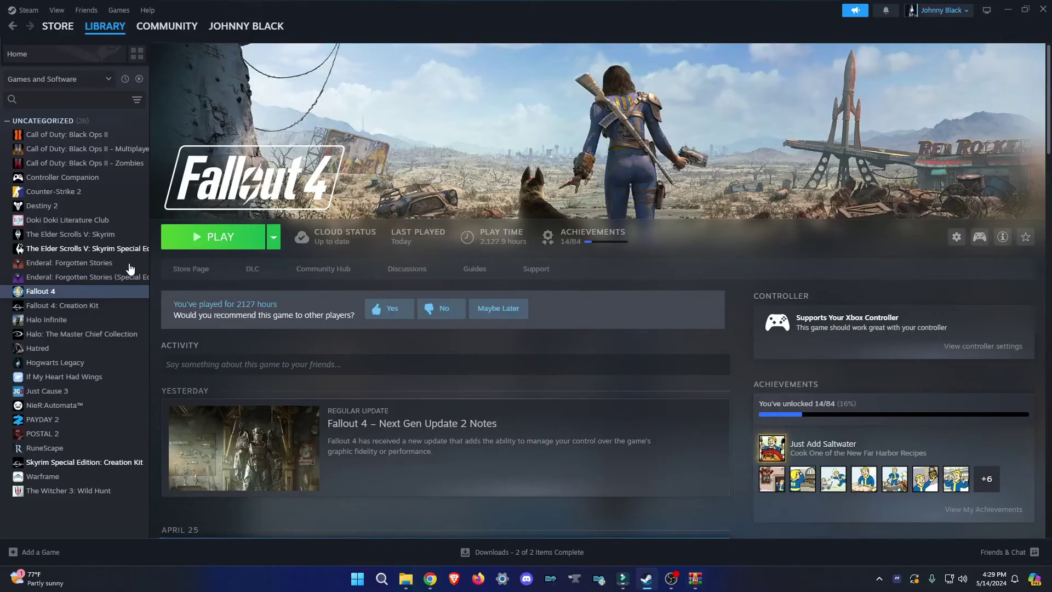
right_click(58, 291)
mouse_move(97, 353)
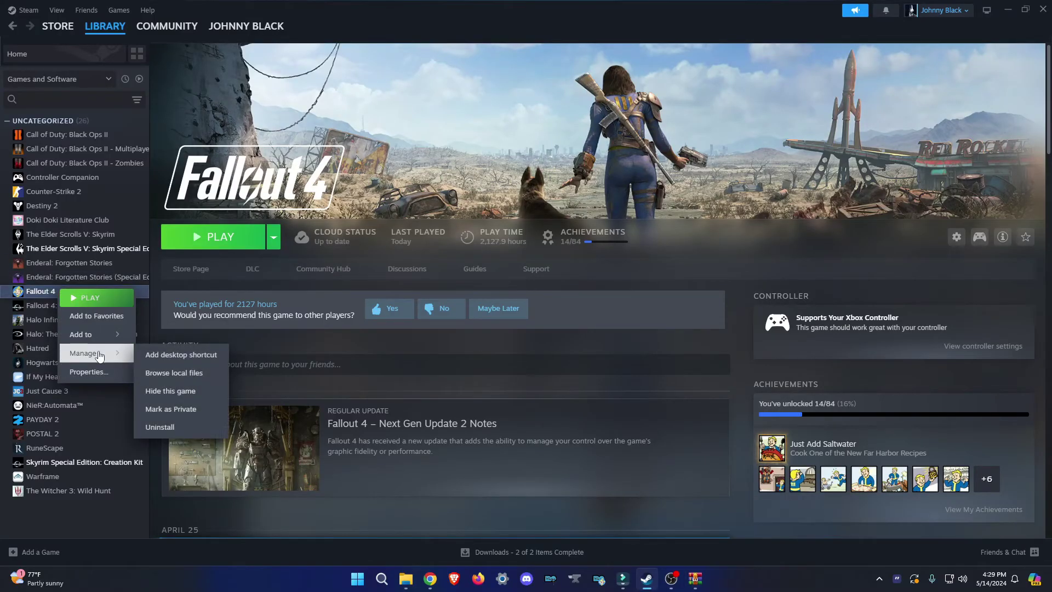
click(181, 373)
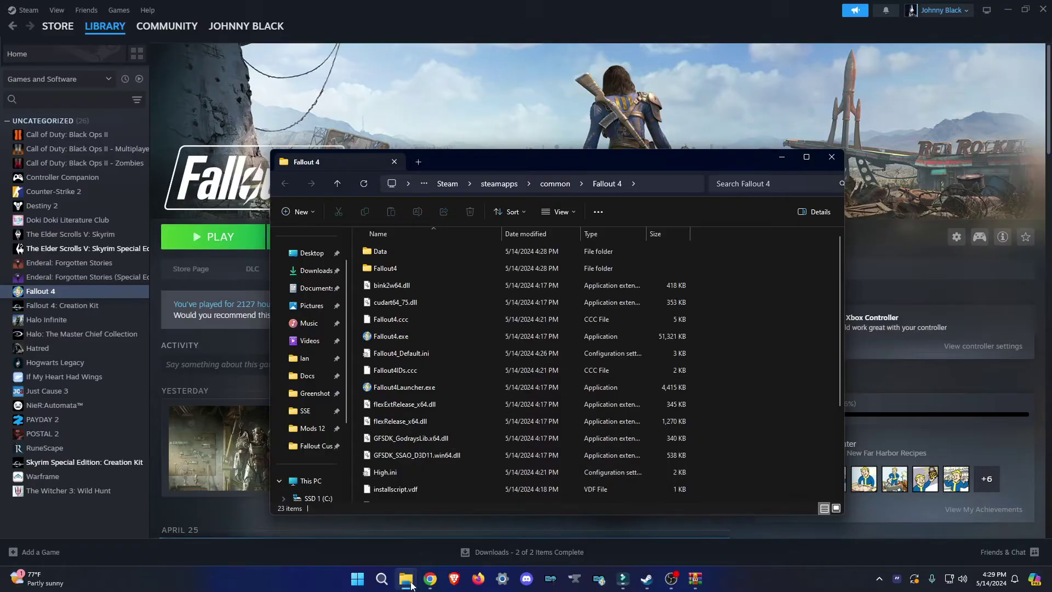
Copy the six downgrader files from the WinRAR archive into the Fallout 4 folder
click(696, 578)
drag(553, 165, 698, 61)
drag(179, 409, 893, 222)
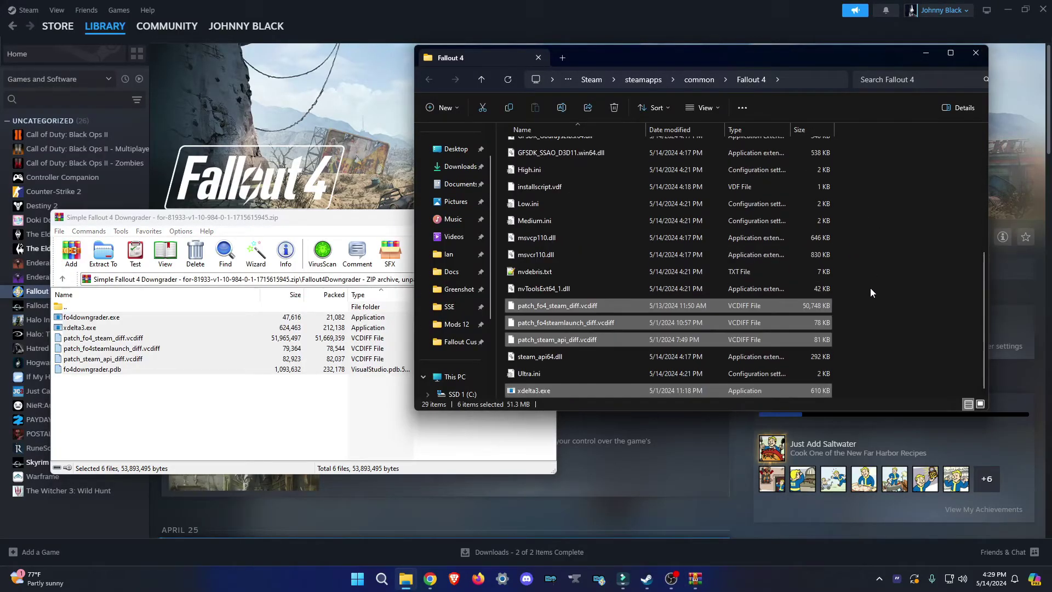
scroll(873, 364, up, 5)
Run fo4downgrader.exe to patch Fallout4.exe, then close the finished patcher
click(910, 311)
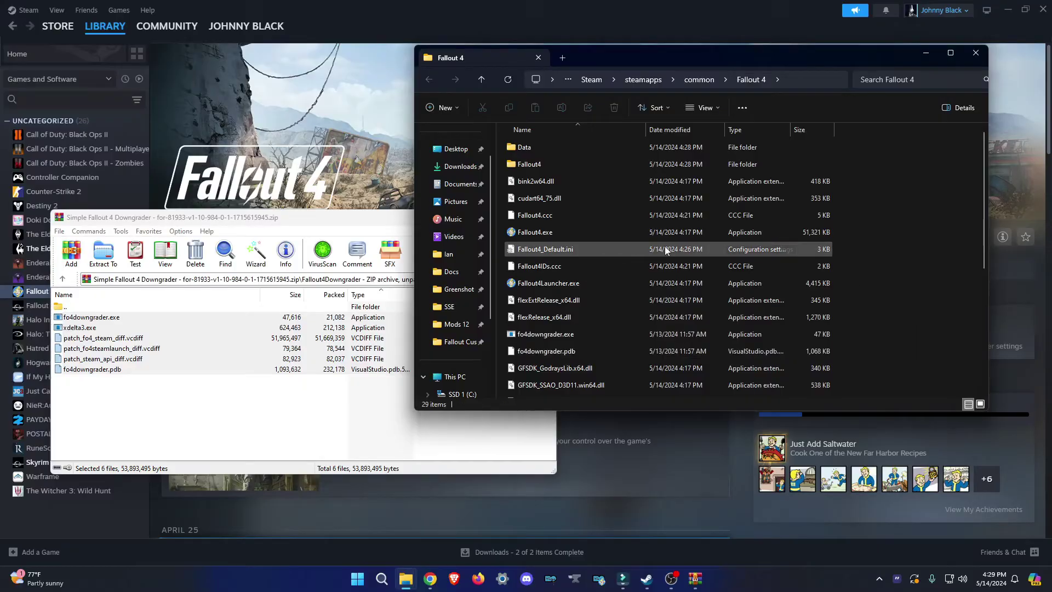
double_click(538, 333)
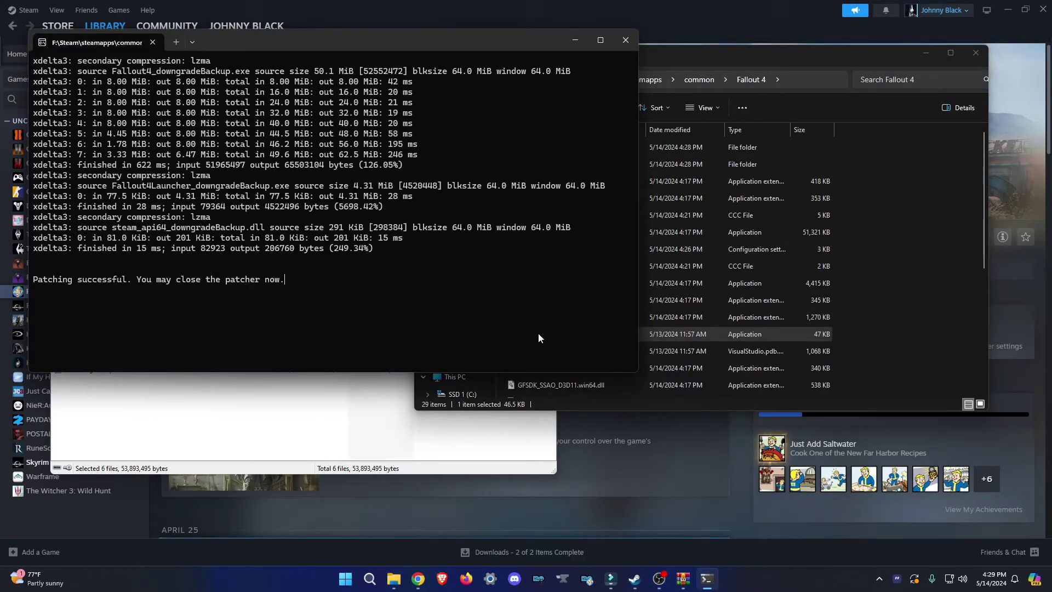
click(625, 39)
Check that Fallout4.exe now reports version 1.10.163
scroll(878, 288, down, 5)
scroll(882, 285, up, 5)
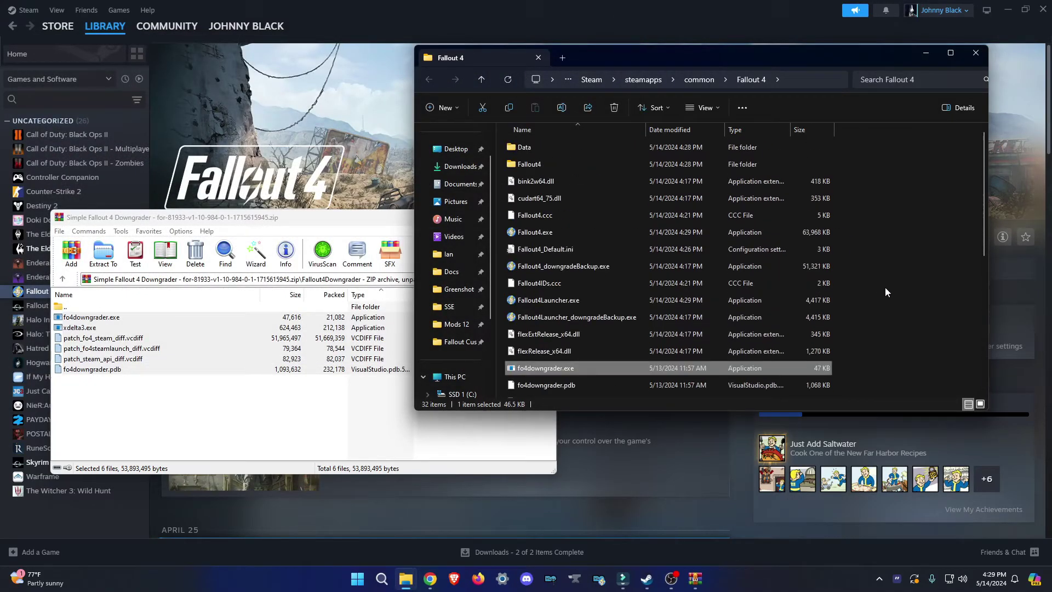
click(886, 288)
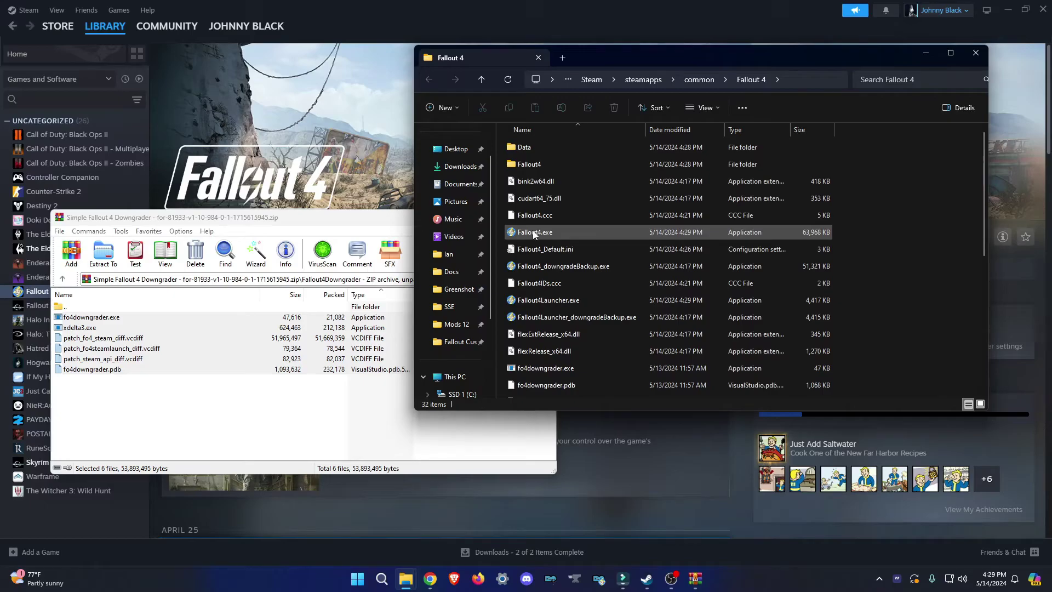
mouse_move(534, 234)
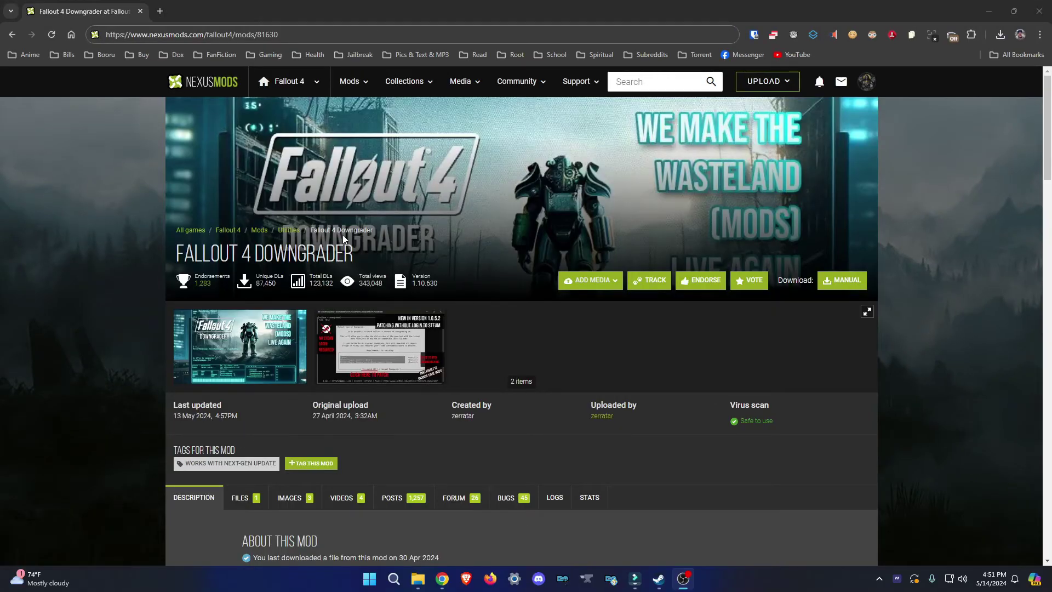
Scroll down the Fallout 4 Downgrader mod page to its About This Mod section
scroll(340, 219, down, 4)
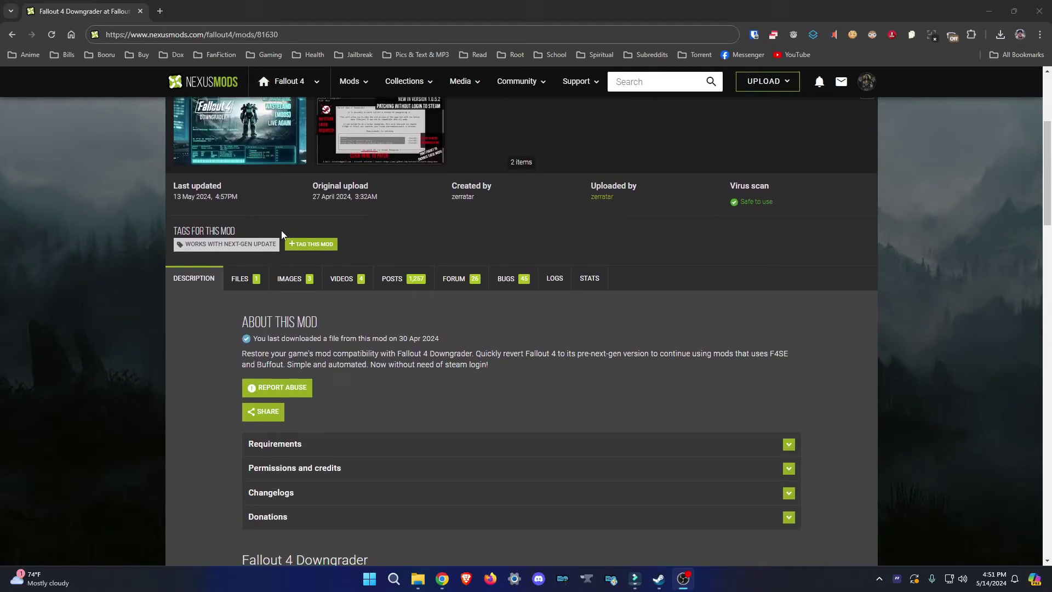
Start a manual download of FO4Down.zip from the mod's files via the default server
click(241, 278)
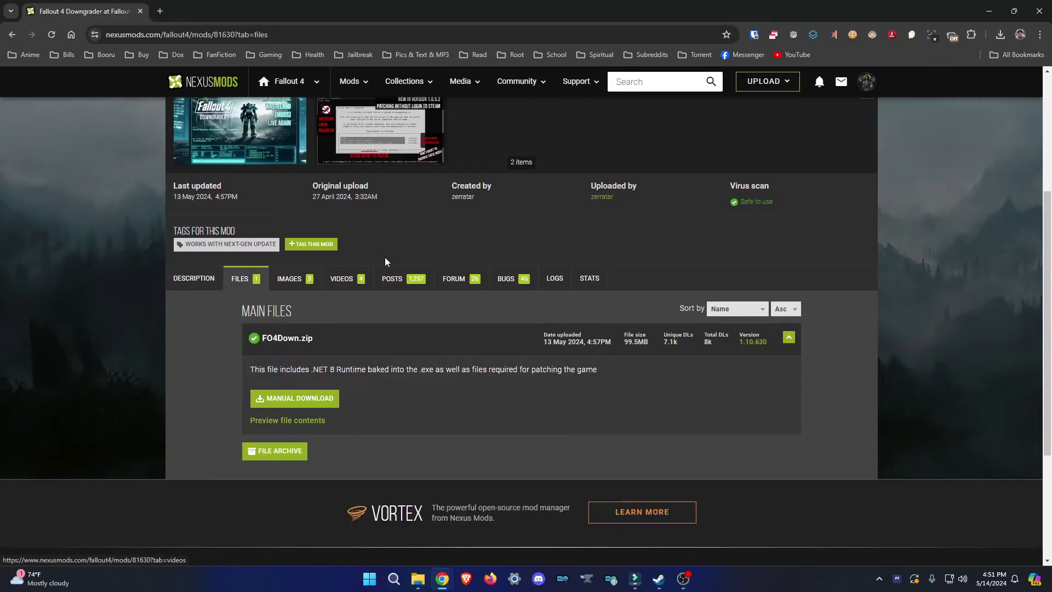
click(300, 397)
click(300, 217)
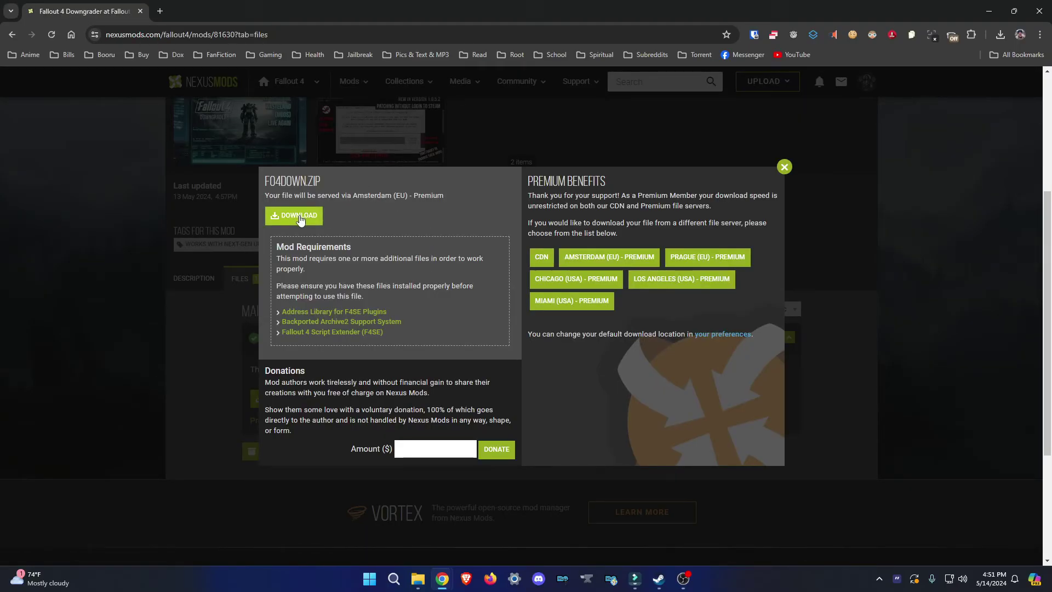
Save FO4Down.zip into the Downloads\Compressed folder
scroll(66, 99, up, 5)
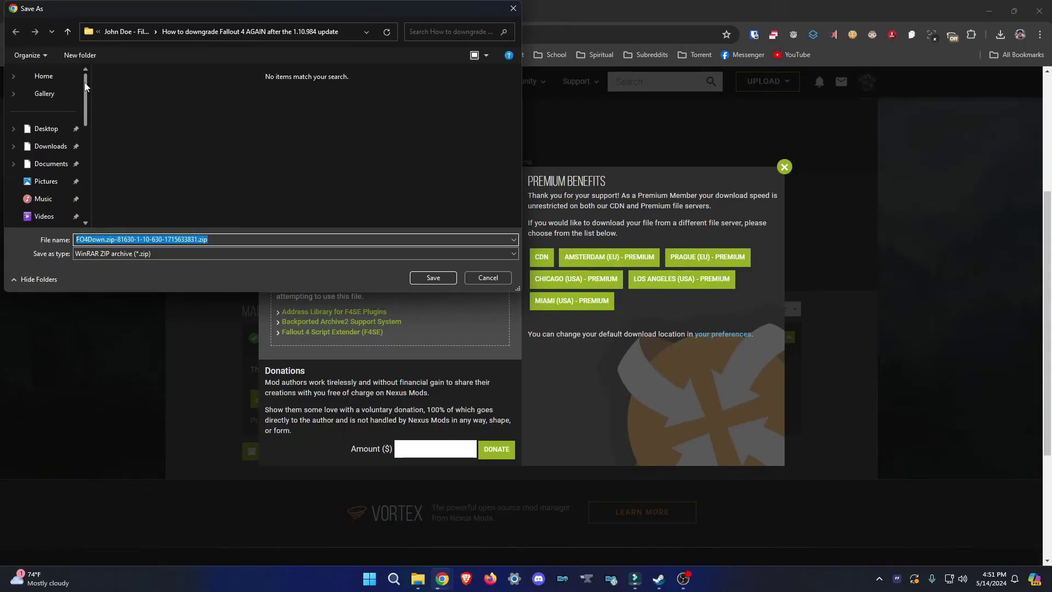
click(50, 145)
click(162, 125)
double_click(162, 122)
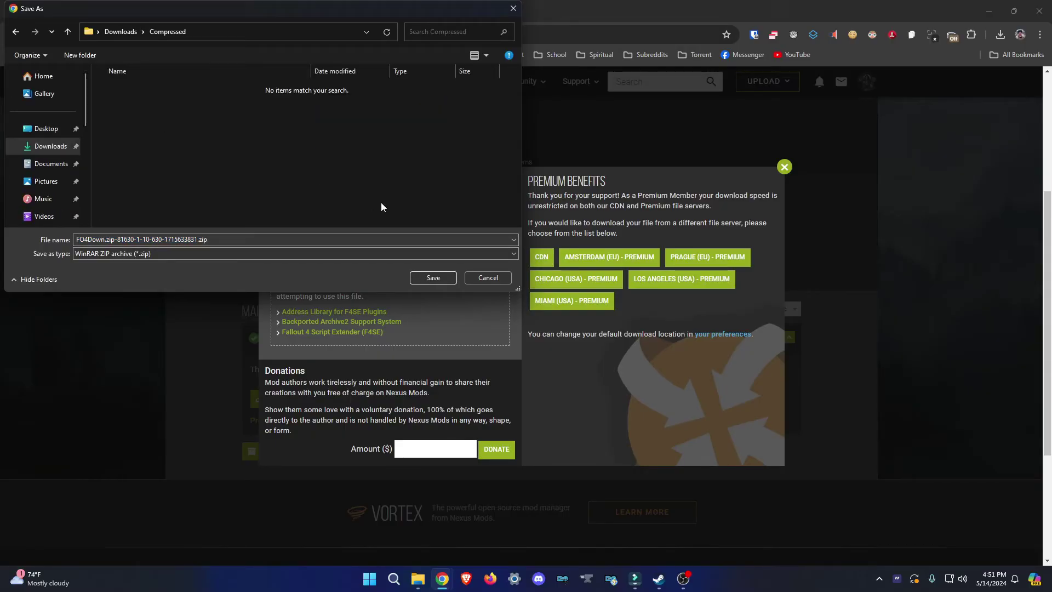
click(433, 278)
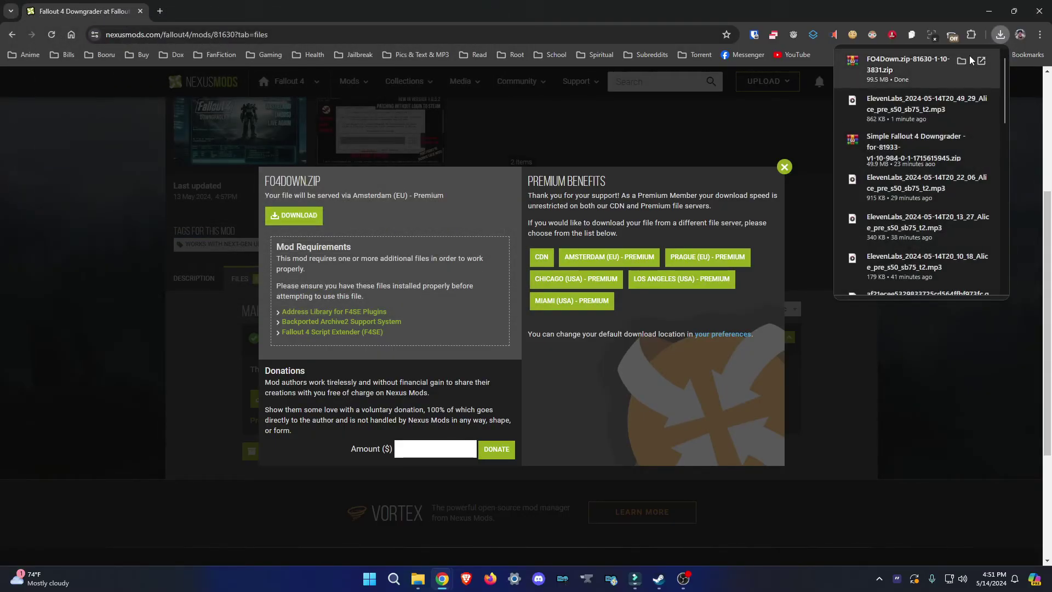
click(962, 62)
Open FO4Down.zip in WinRAR and create a new FO4Down folder on SSD 3 (F:)
drag(678, 55, 584, 86)
double_click(359, 153)
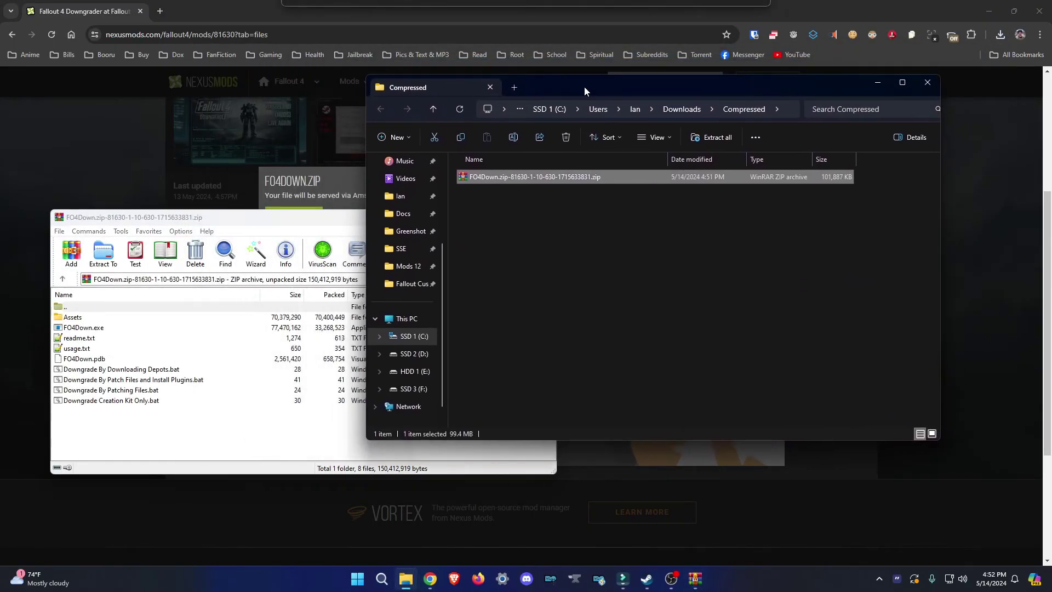
click(415, 390)
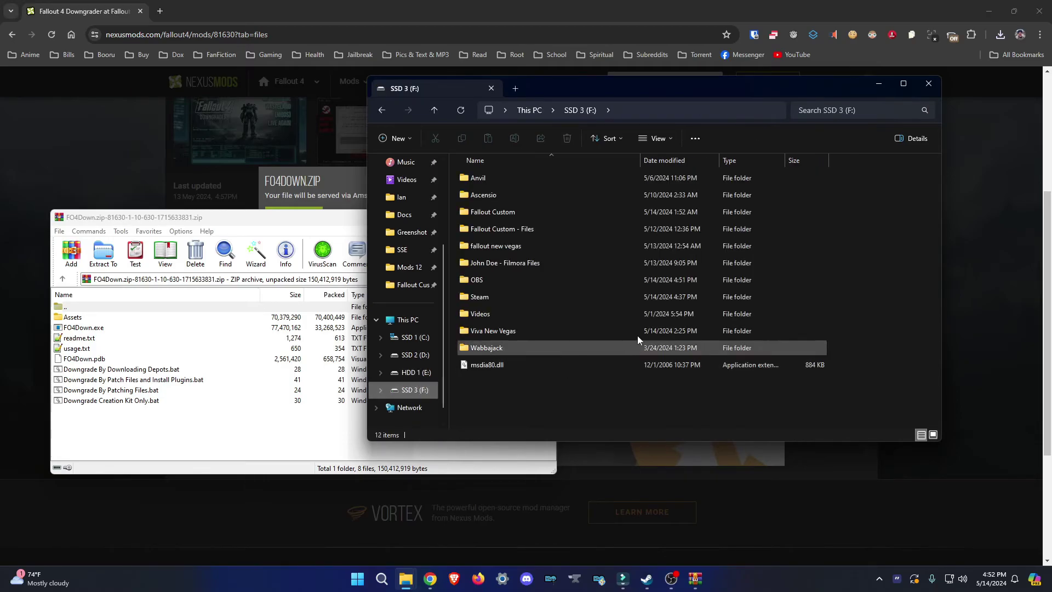
click(395, 138)
click(436, 167)
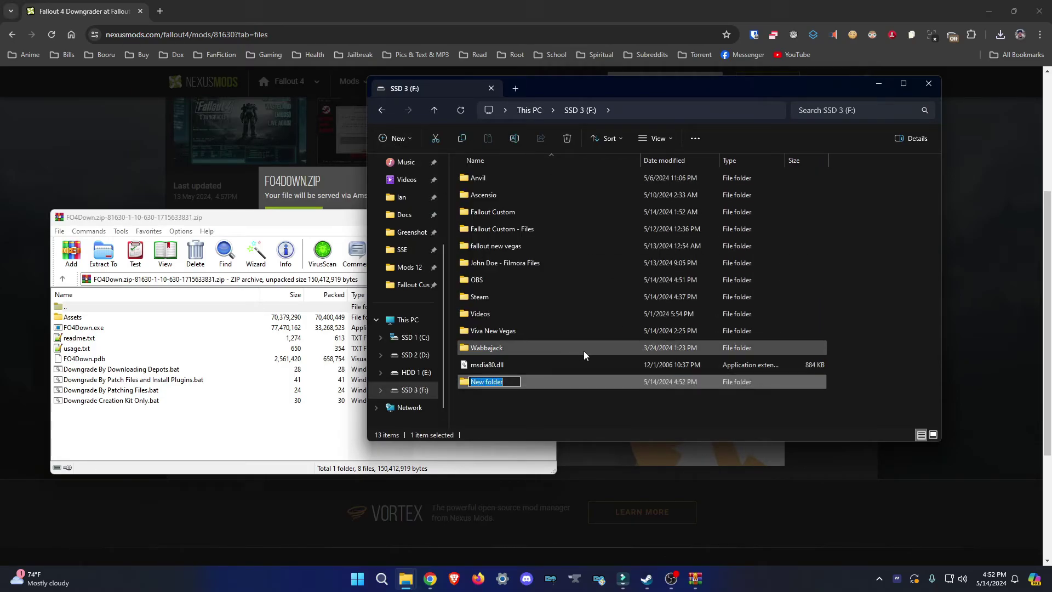
text(FO4Down)
key(Return)
key(Return)
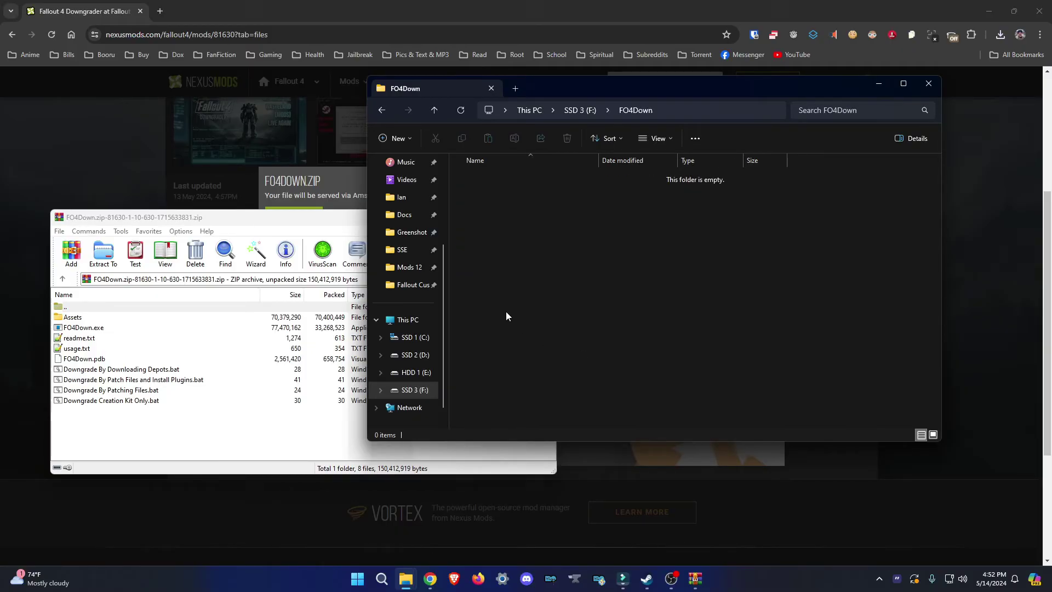
drag(218, 416, 91, 320)
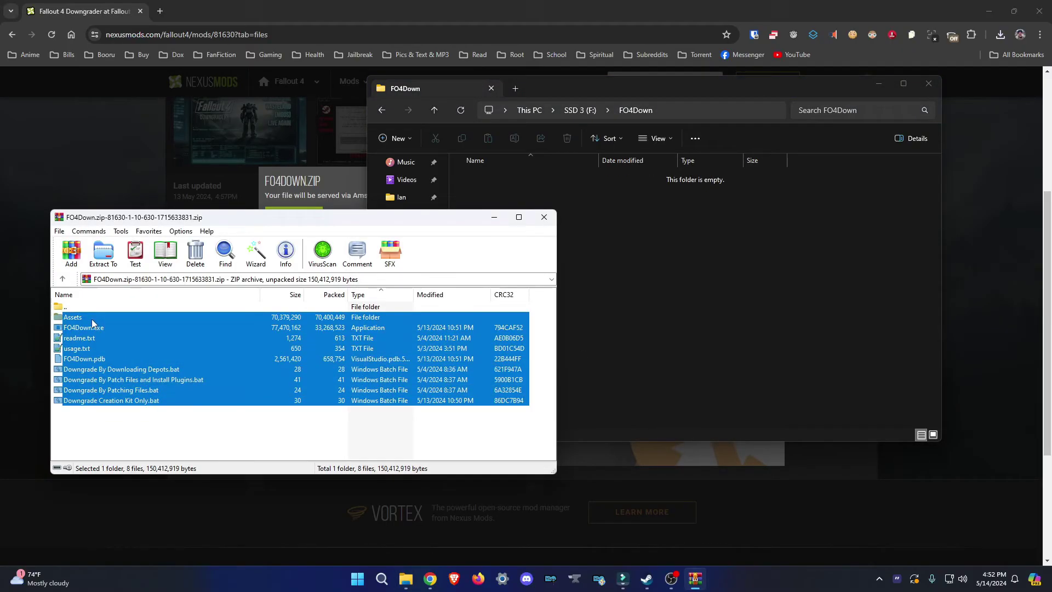
Extract all nine FO4Down.zip items into F:\FO4Down and close WinRAR
drag(580, 286, 641, 289)
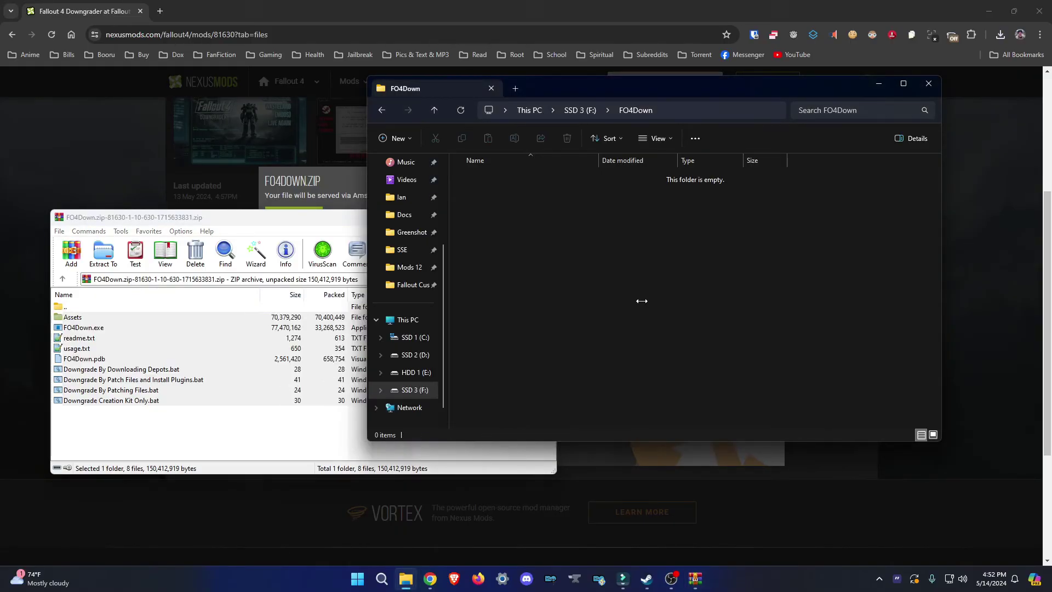
click(296, 220)
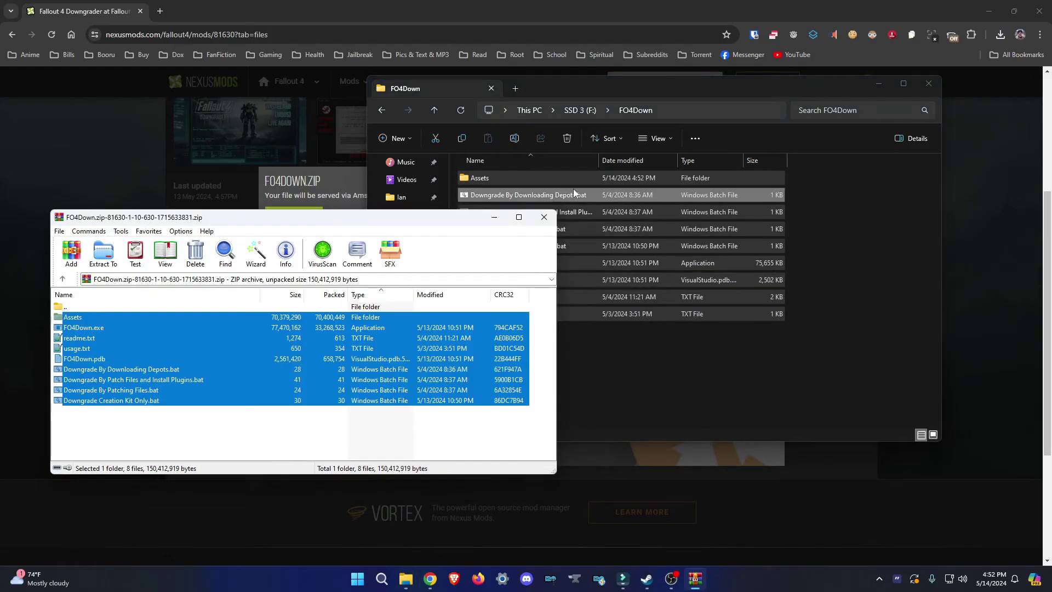
click(541, 220)
drag(626, 94, 470, 99)
click(653, 196)
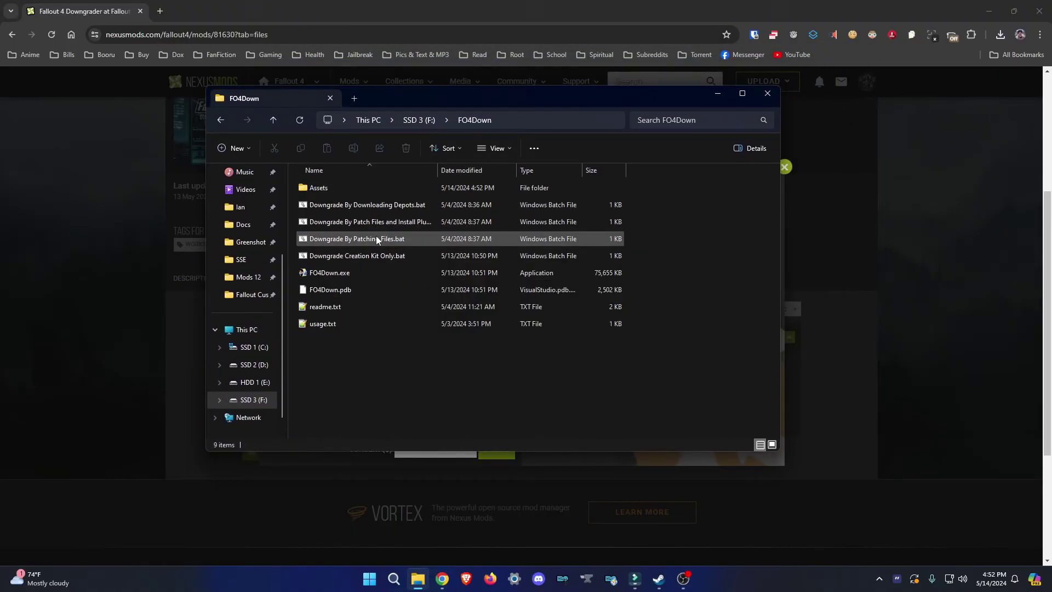
Launch Downgrade By Downloading Depots.bat and start the downgrade with default English settings
right_click(359, 203)
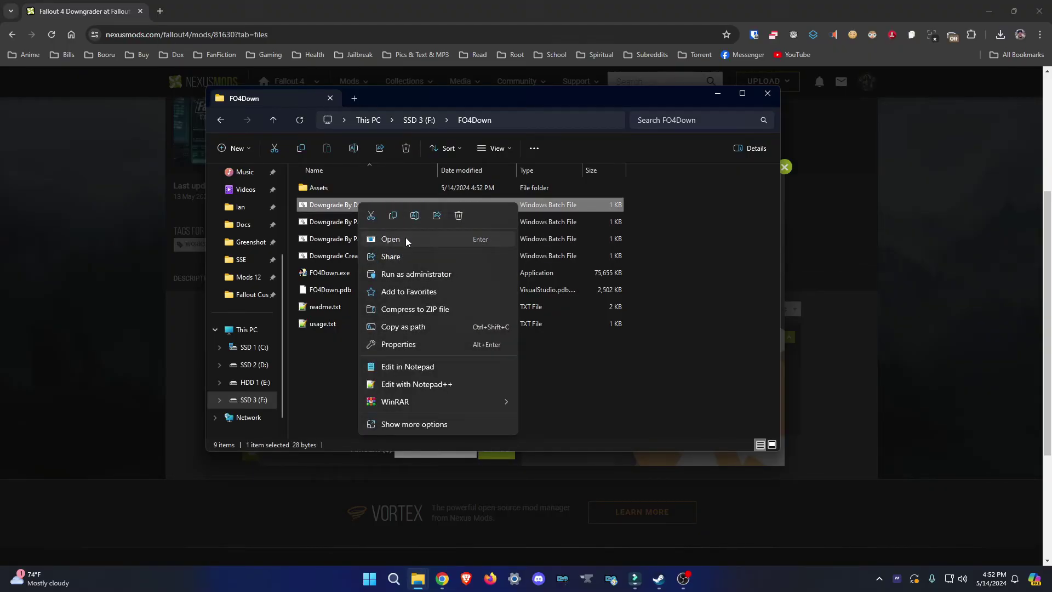
click(406, 238)
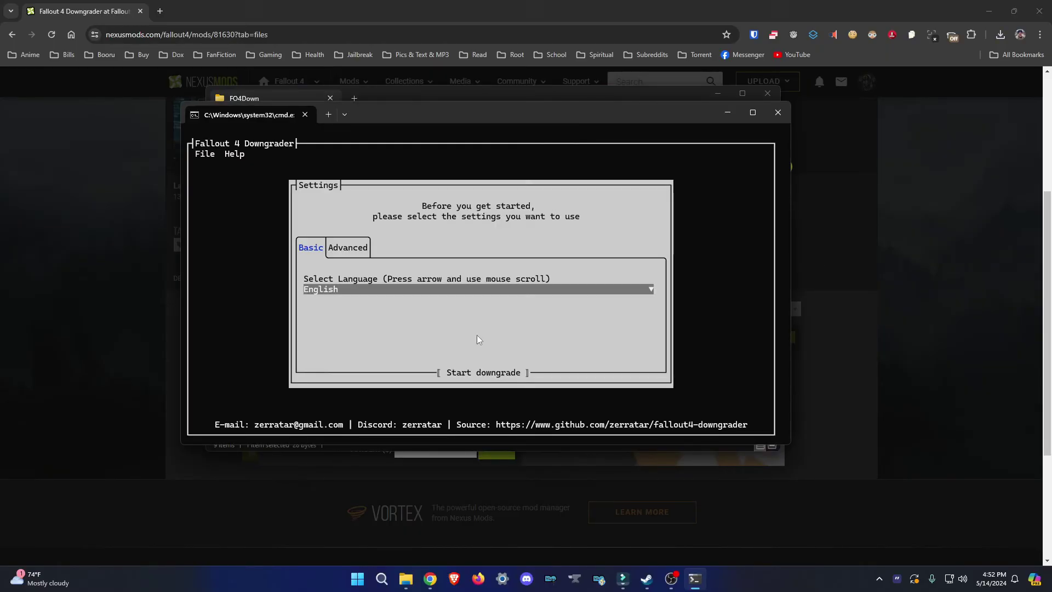
click(355, 250)
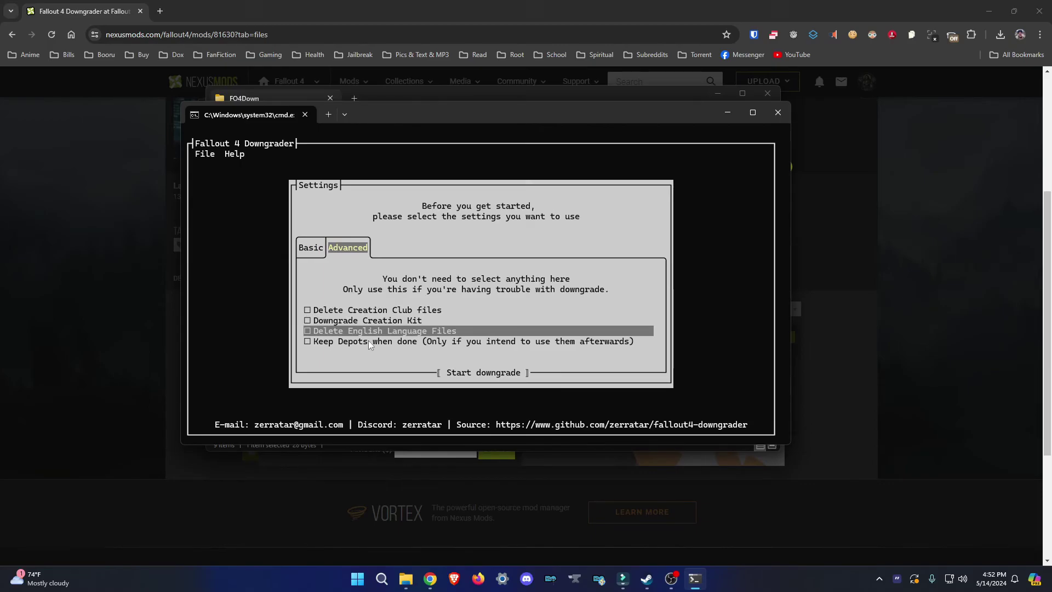
click(348, 311)
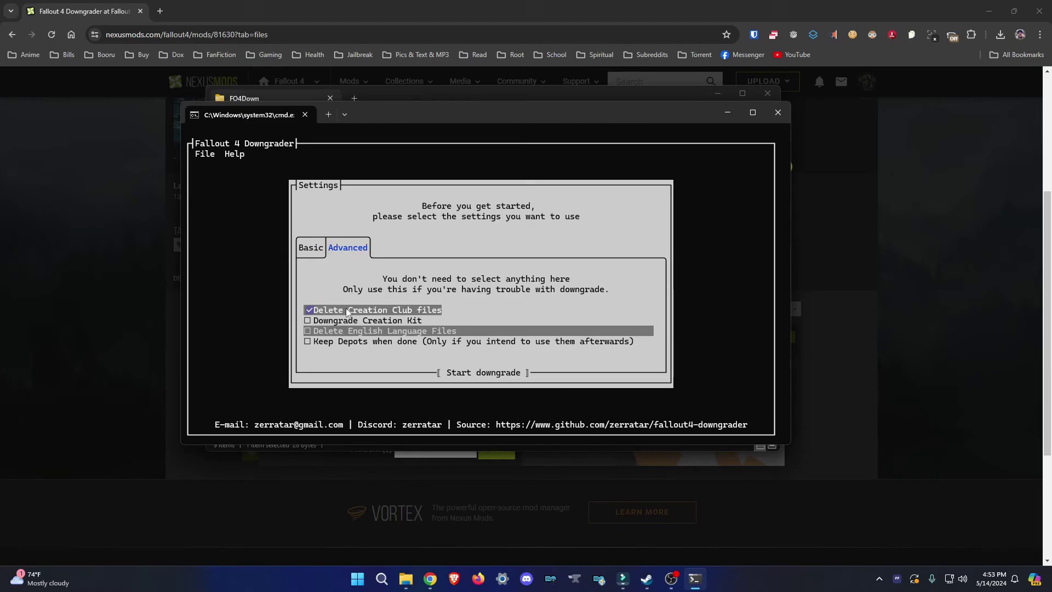
click(348, 311)
click(351, 326)
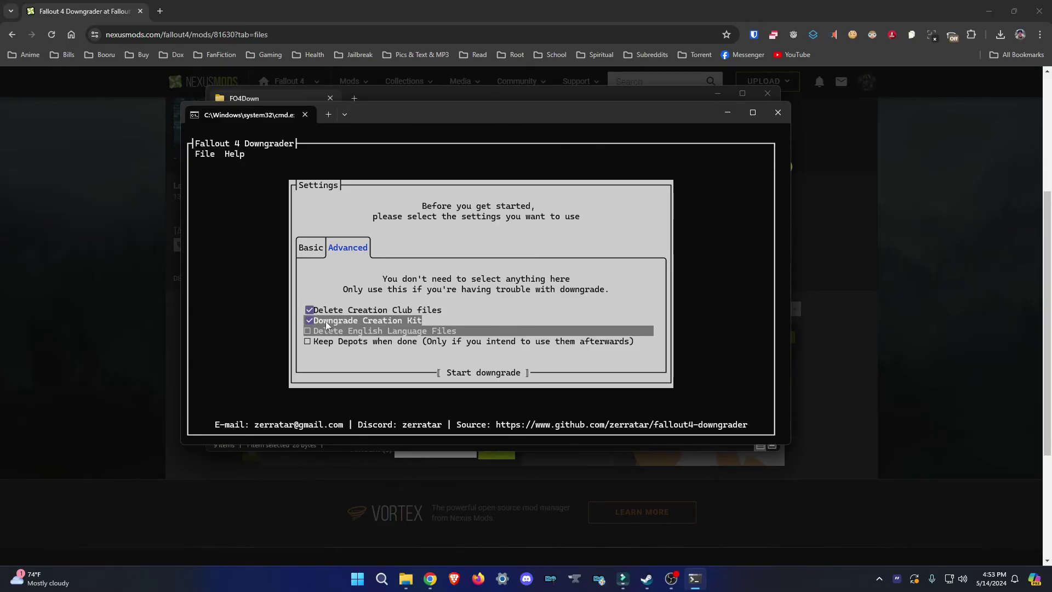
click(340, 326)
click(317, 256)
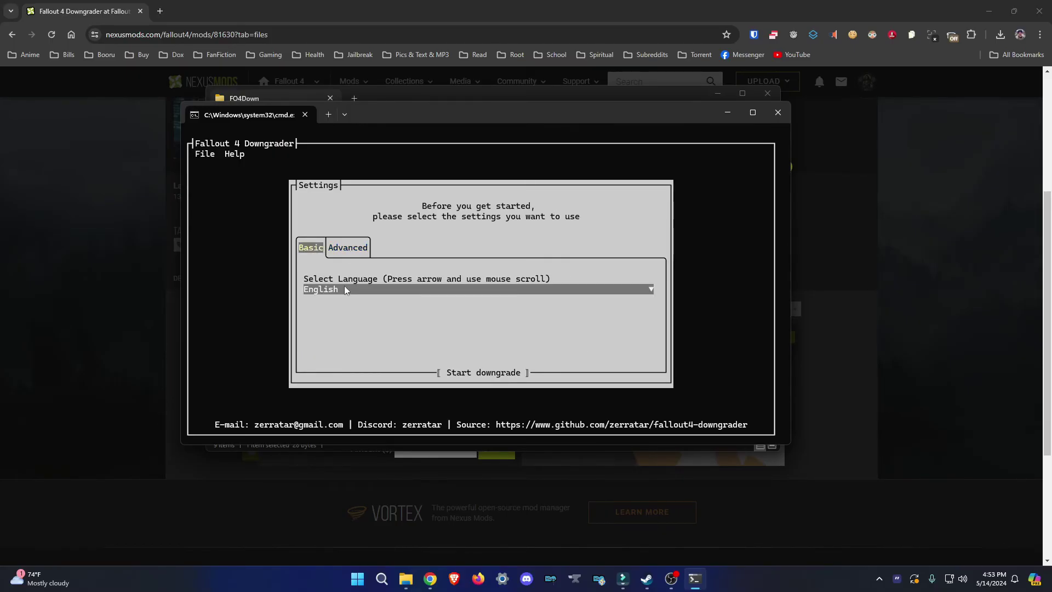
click(459, 374)
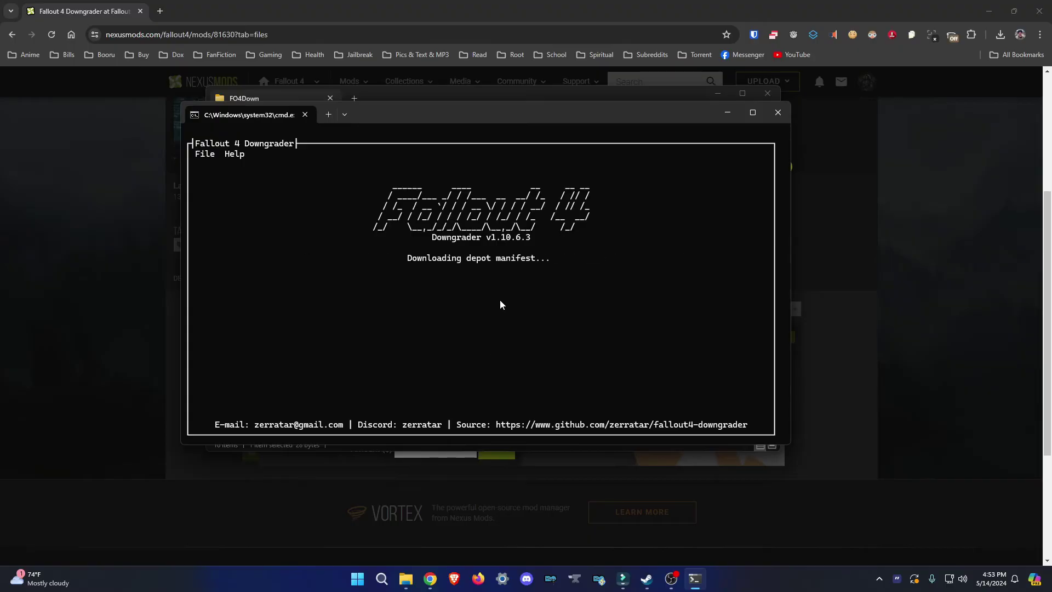
Keep the downgrader window in view while it downloads the depots and patches Fallout 4
drag(455, 115, 482, 109)
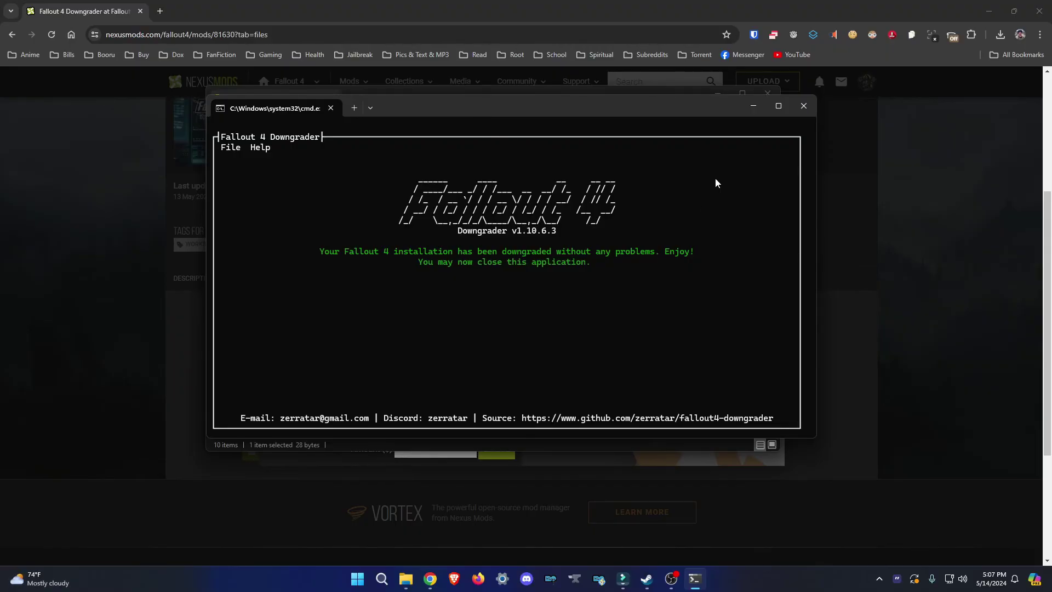
Close the downgrader and open F:\Steam\steamapps\common\Fallout 4
click(799, 113)
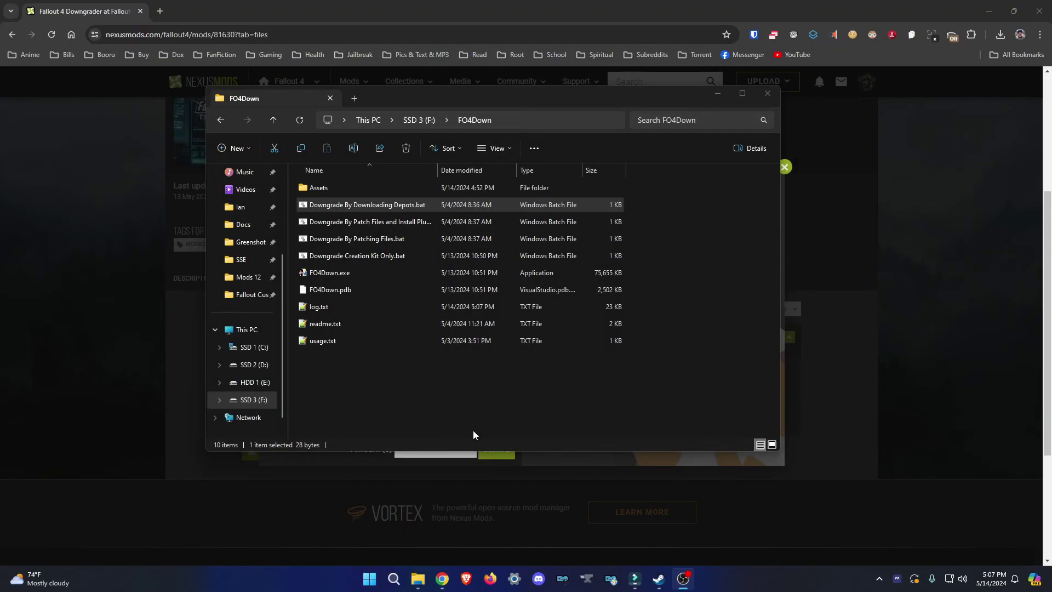
click(420, 121)
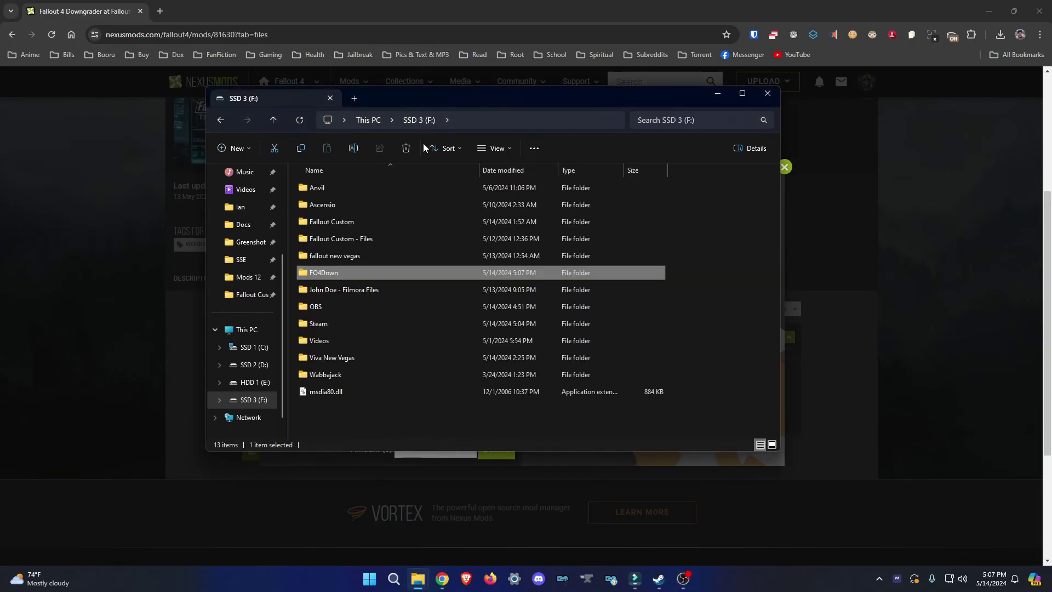
double_click(363, 324)
scroll(379, 313, down, 3)
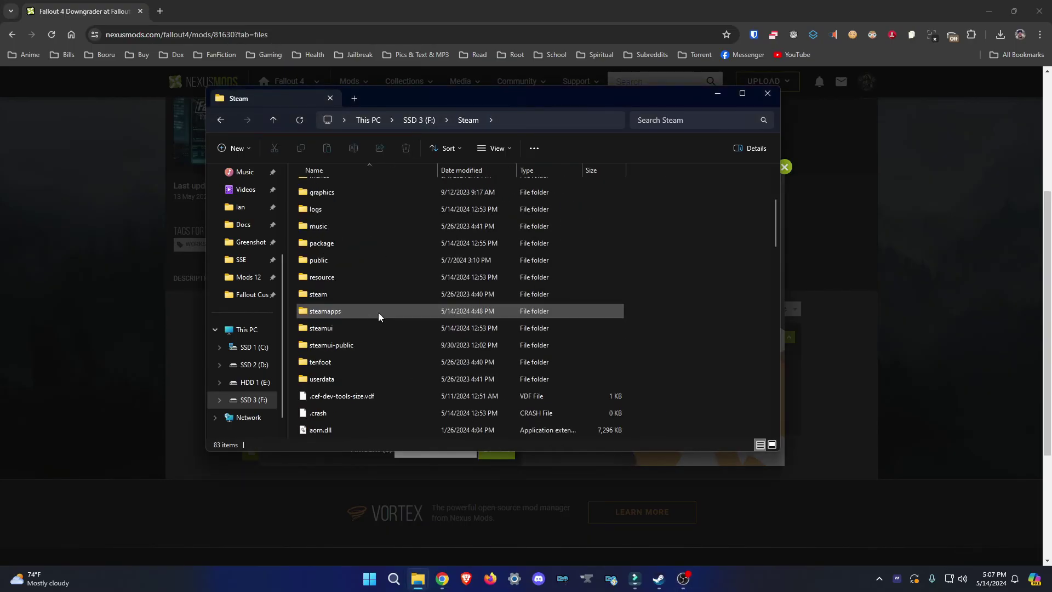
double_click(378, 311)
double_click(347, 188)
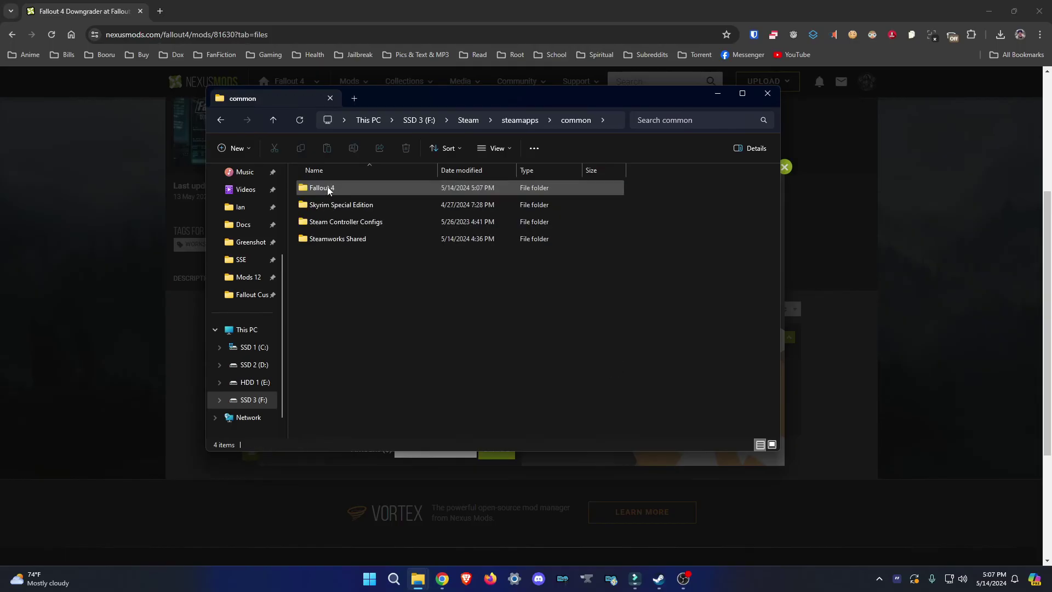
double_click(325, 188)
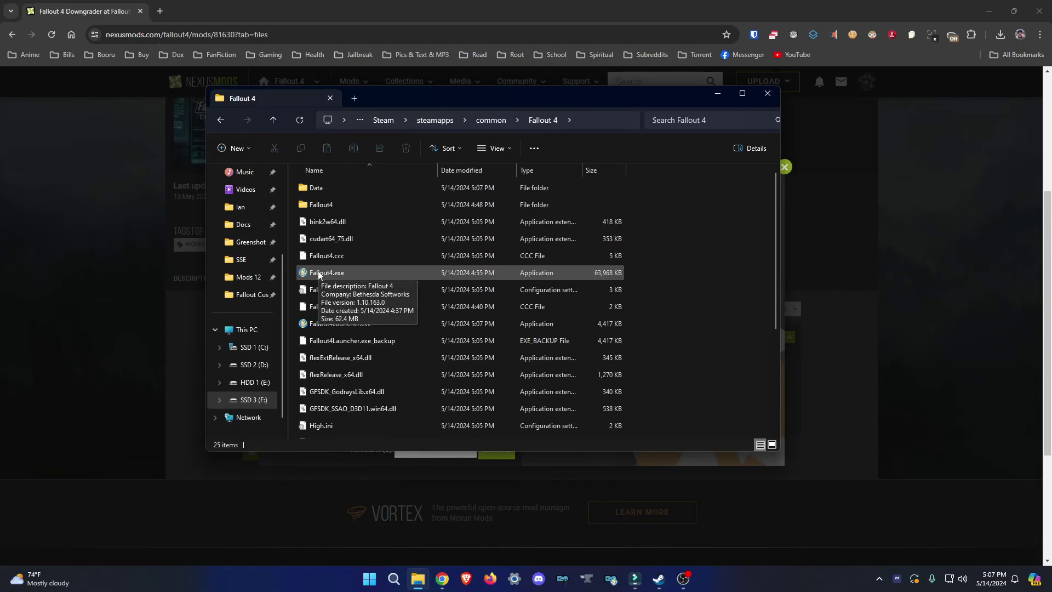
Look inside the Data folder, then return to the Fallout 4 folder
scroll(697, 252, down, 3)
scroll(695, 261, up, 3)
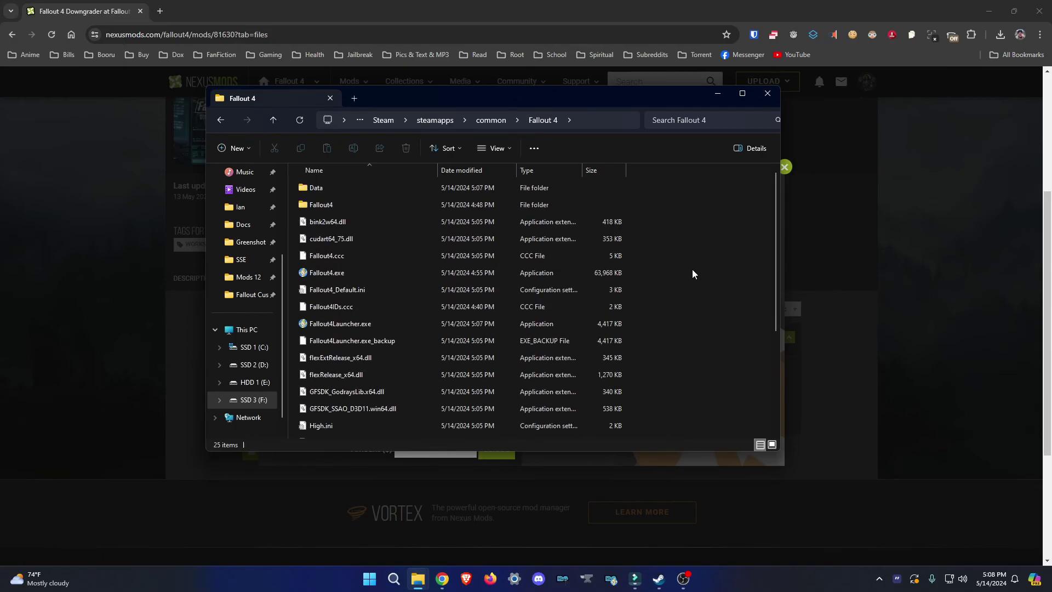
double_click(318, 183)
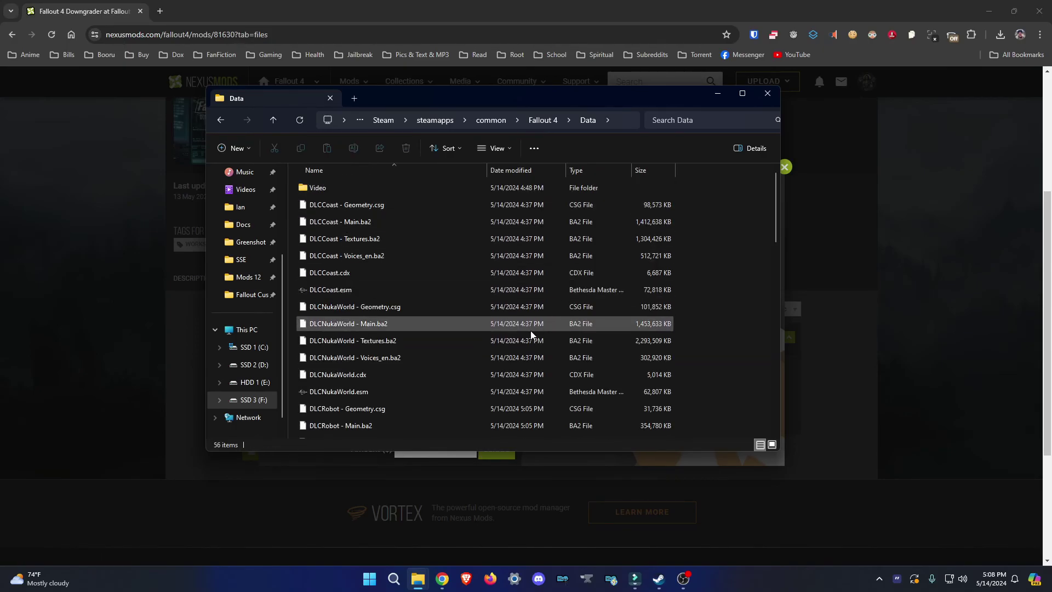
scroll(530, 330, down, 10)
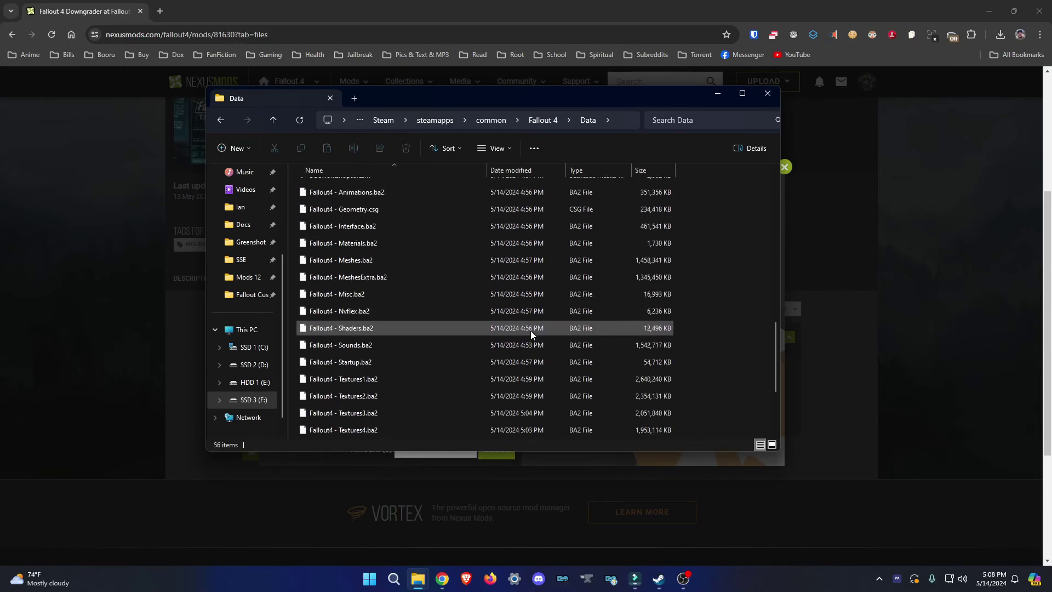
click(540, 125)
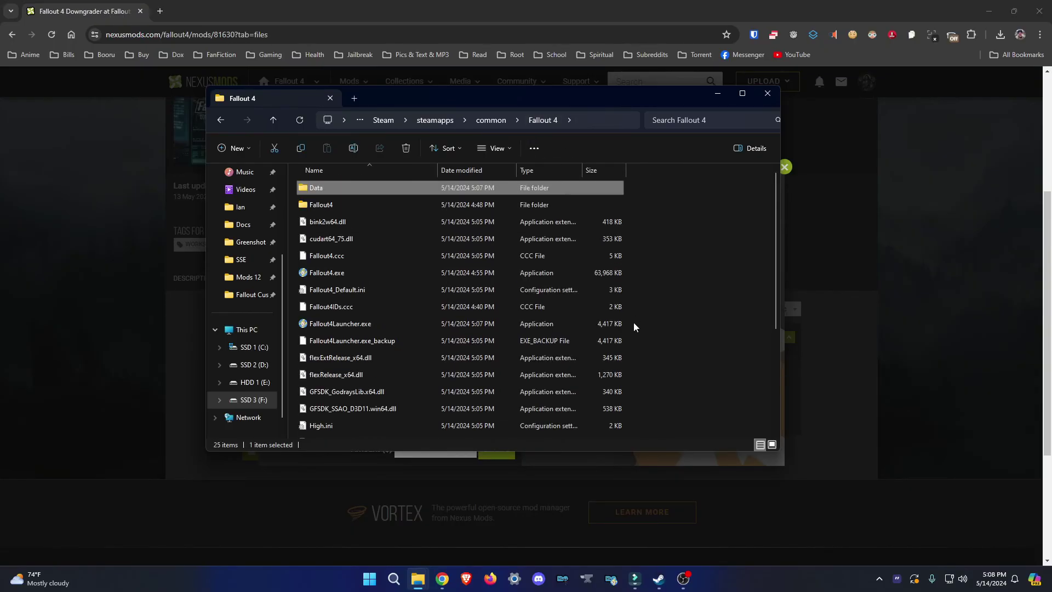